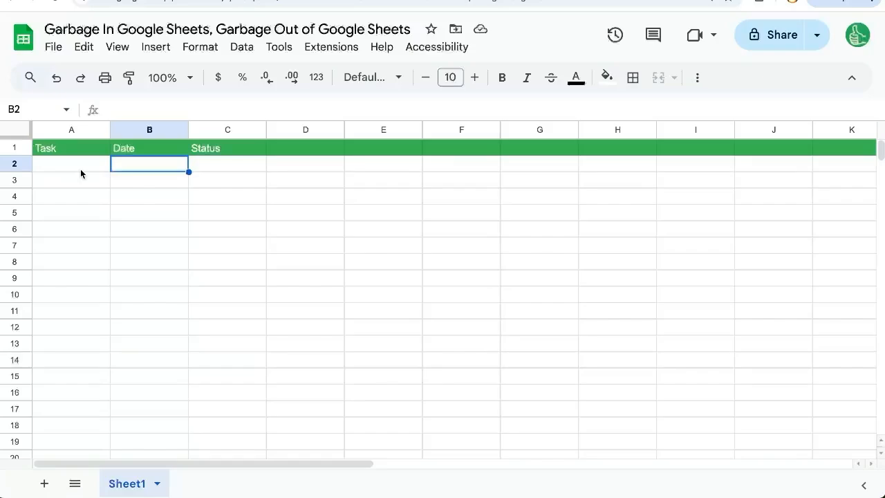
click(81, 170)
click(238, 147)
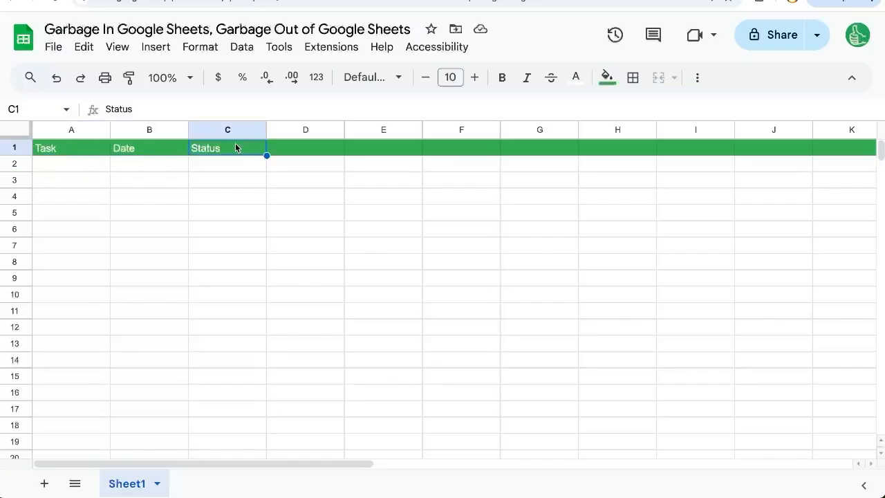
drag(67, 148, 213, 146)
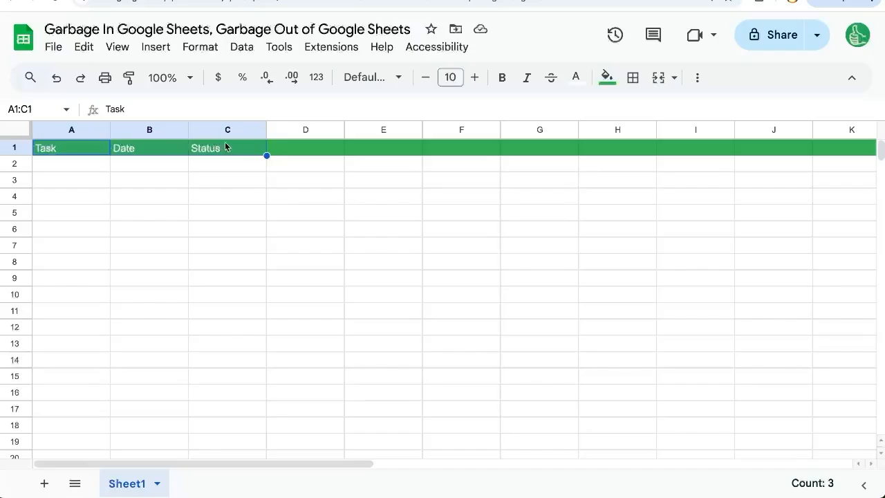
click(285, 152)
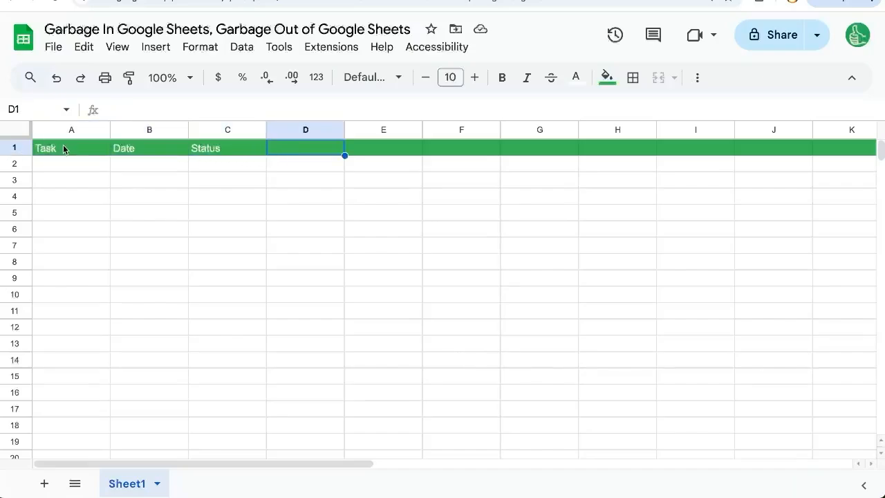
drag(63, 148, 162, 150)
click(95, 145)
click(162, 146)
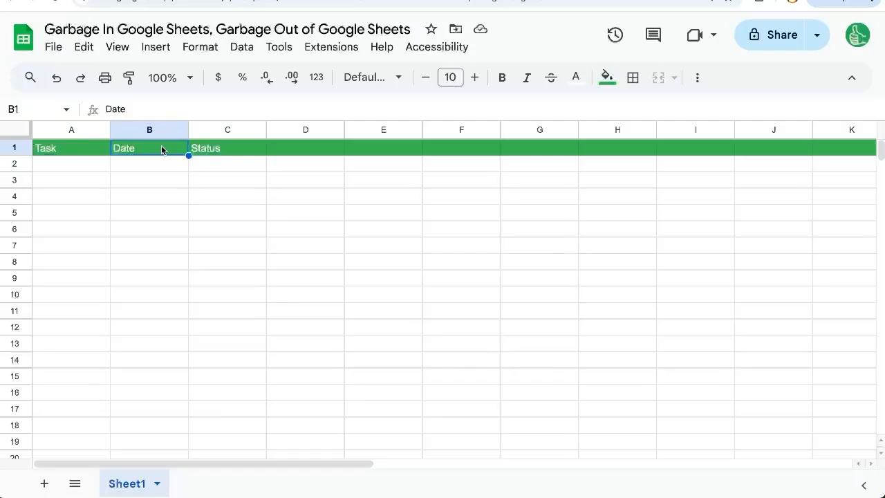
click(233, 149)
Add the column header "Need Followup?" in D1, next to the Status header.
click(312, 150)
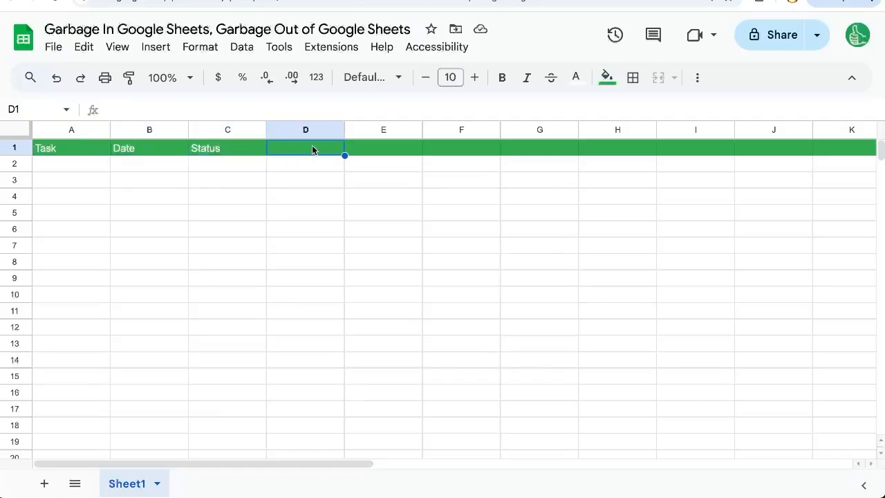
text(Need Fo)
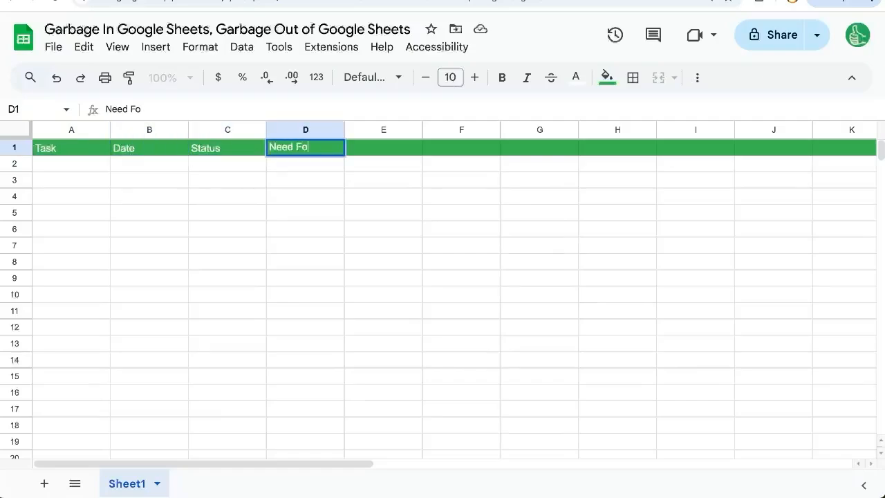
text(llowup?)
key(Return)
Fill the Need Followup? column in D2:D4 with yes, no and no.
text(yes)
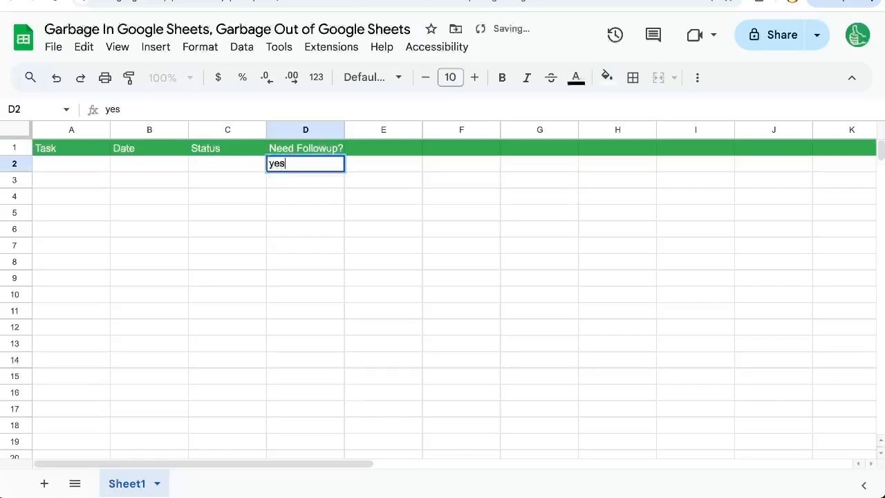
key(Return)
text(no)
key(Return)
text(no)
key(Return)
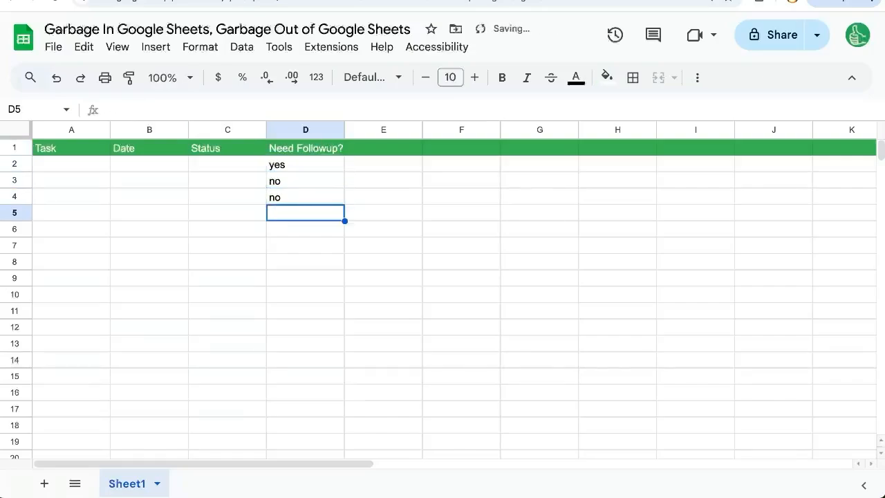
Fill the Status column in C2:C4 with "in progress", "done" and "compelted".
click(227, 171)
text(i)
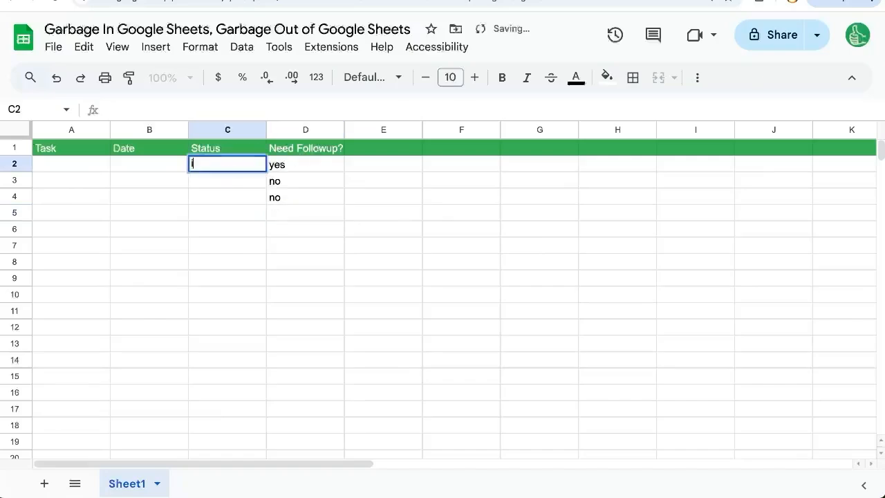
text(n progress)
key(Return)
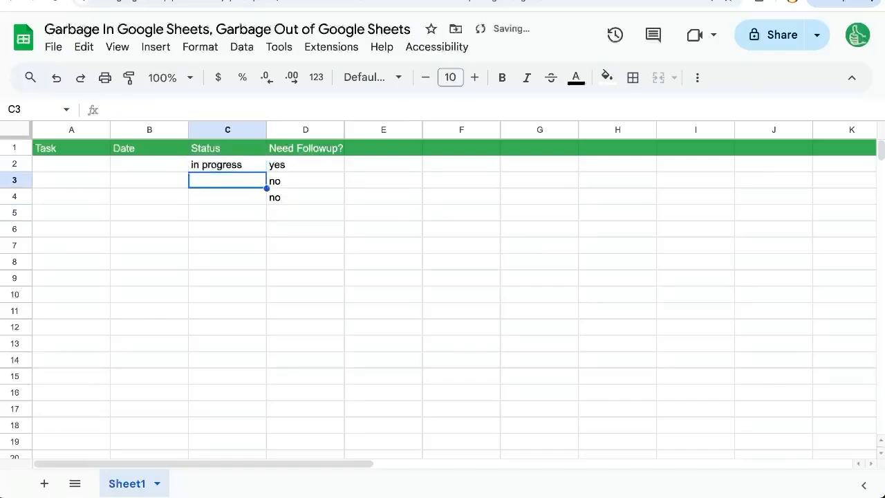
text(done)
key(Return)
text(compelted)
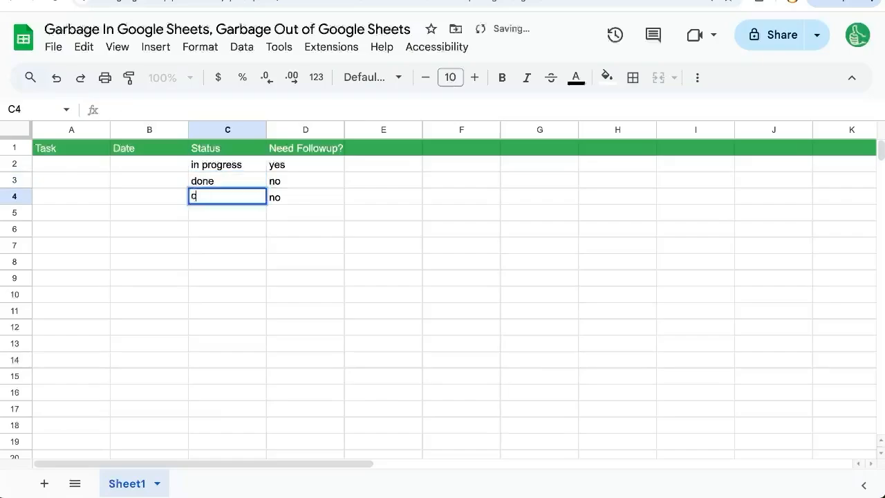
key(Return)
Enter 1/1/25 as the first date in B2.
click(143, 168)
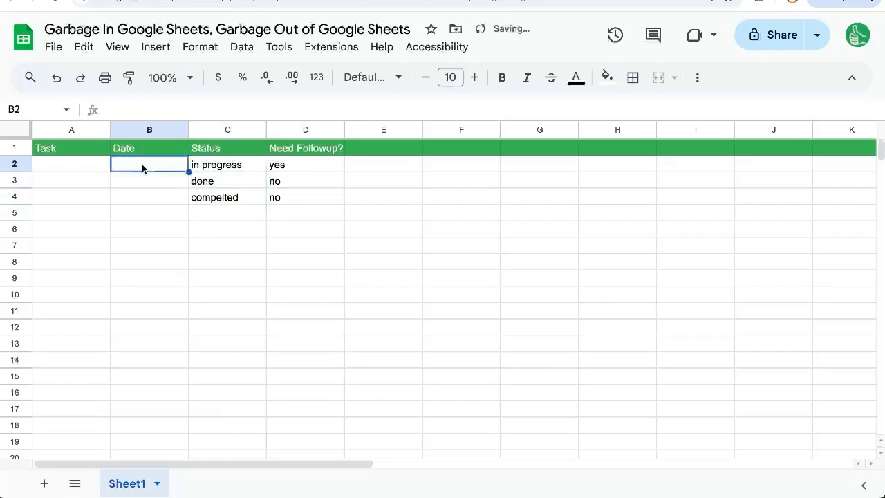
text(1/1/25)
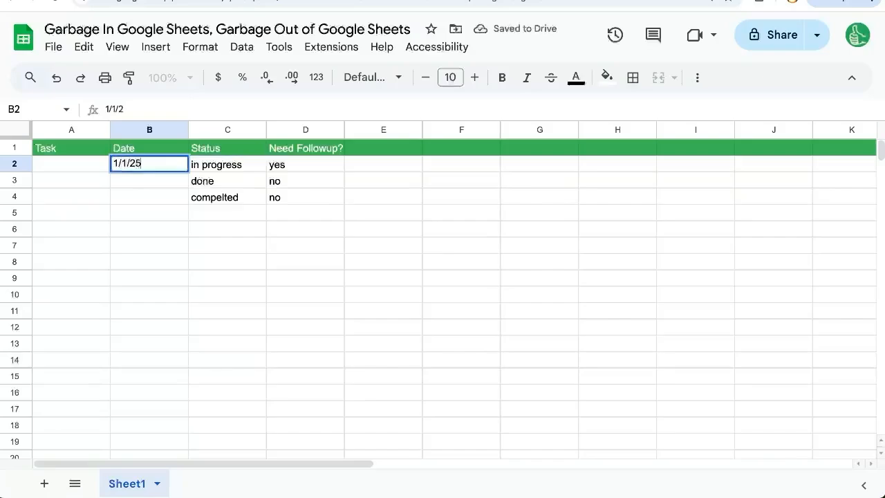
key(Return)
click(157, 164)
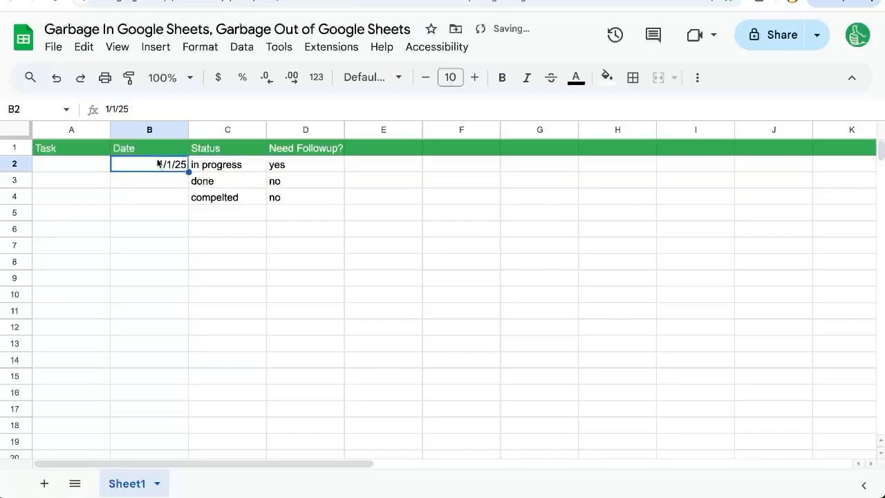
double_click(169, 162)
Enter 1/24/20 as the date in B3, check it in the date picker and leave the cell.
click(166, 179)
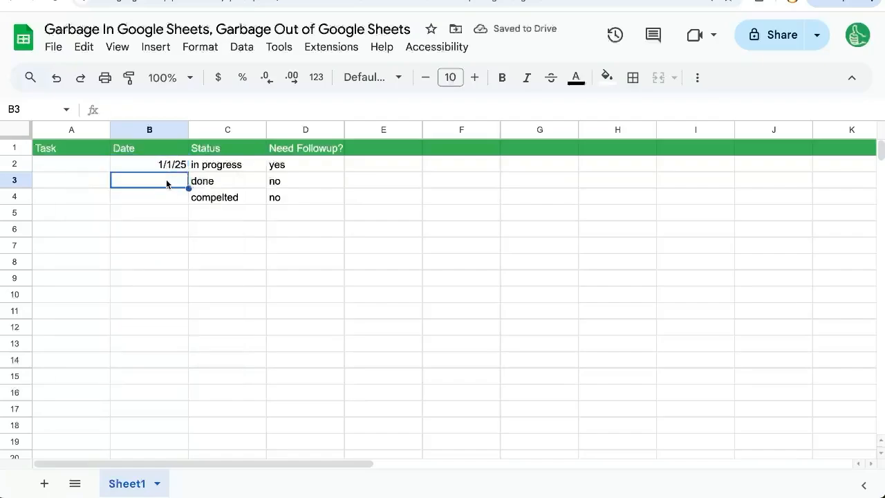
text(45)
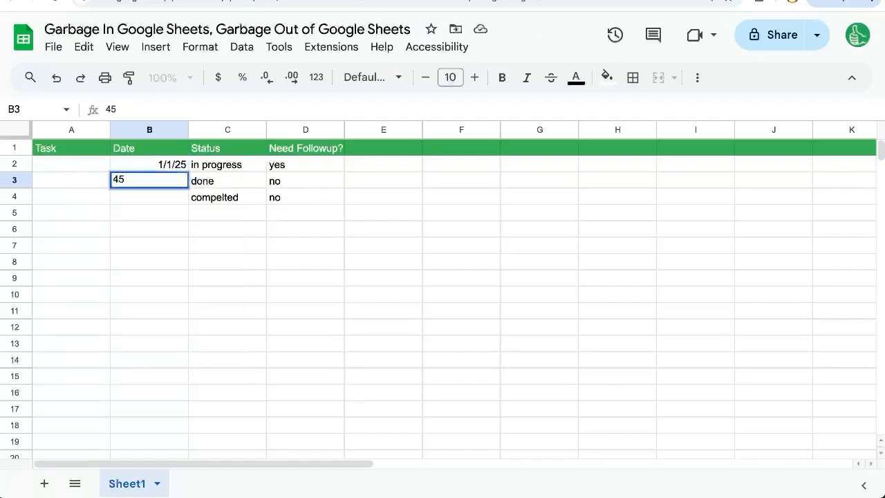
key(BackSpace)
key(BackSpace)
text(1/24/20)
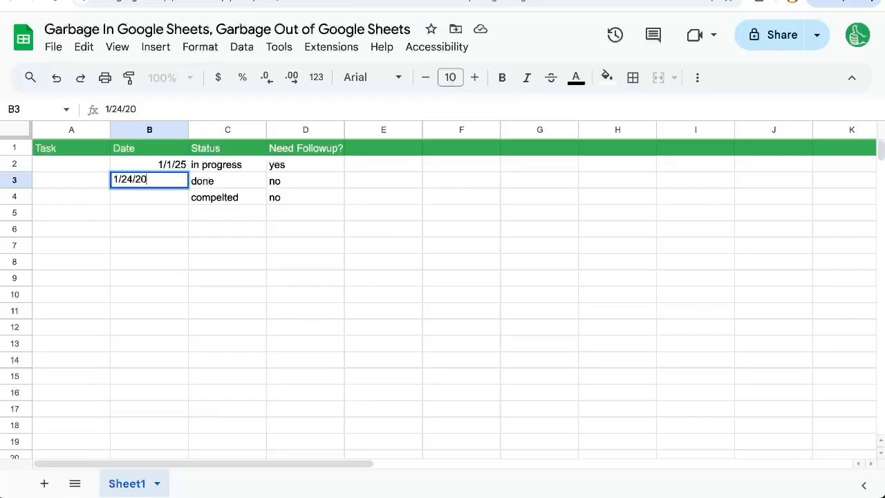
click(166, 184)
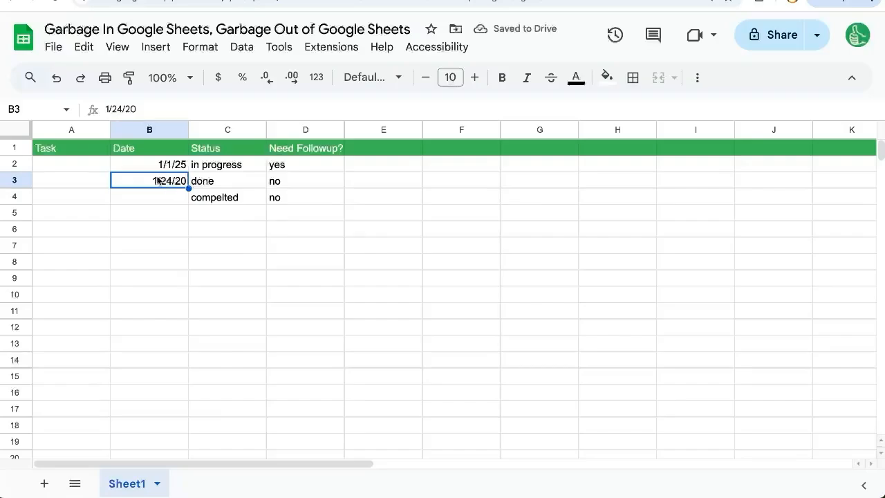
double_click(154, 181)
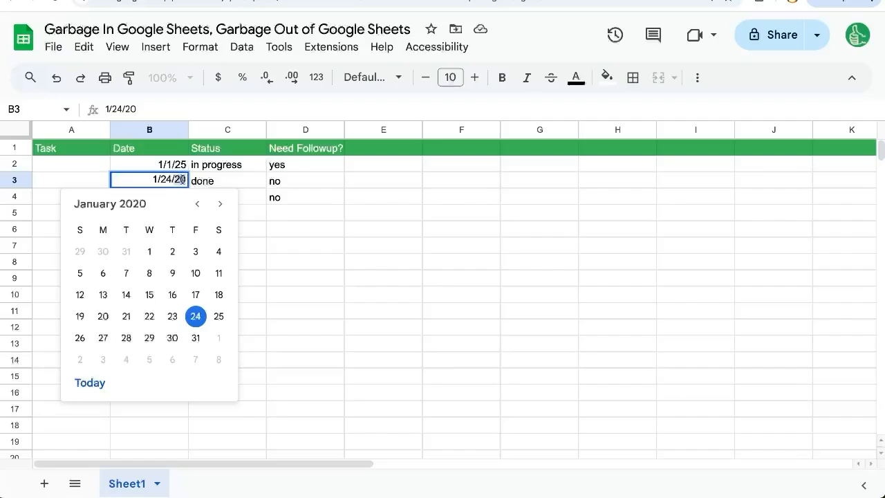
click(83, 182)
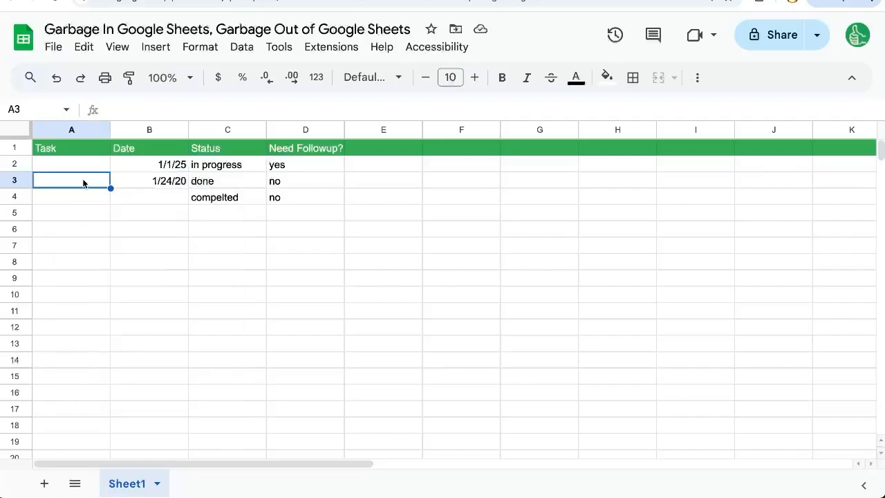
click(83, 167)
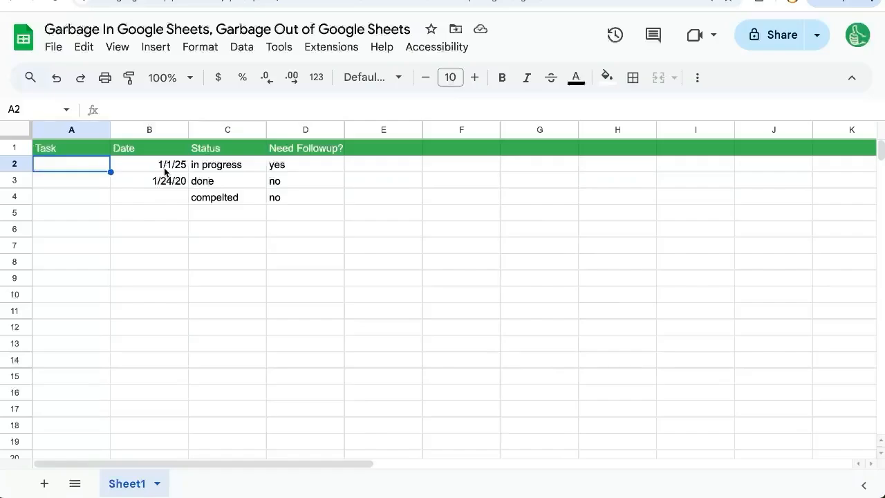
click(204, 167)
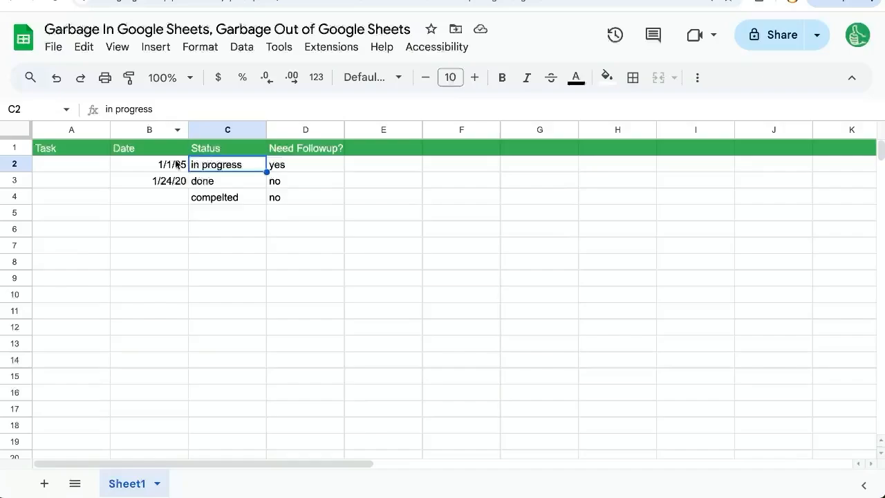
click(283, 202)
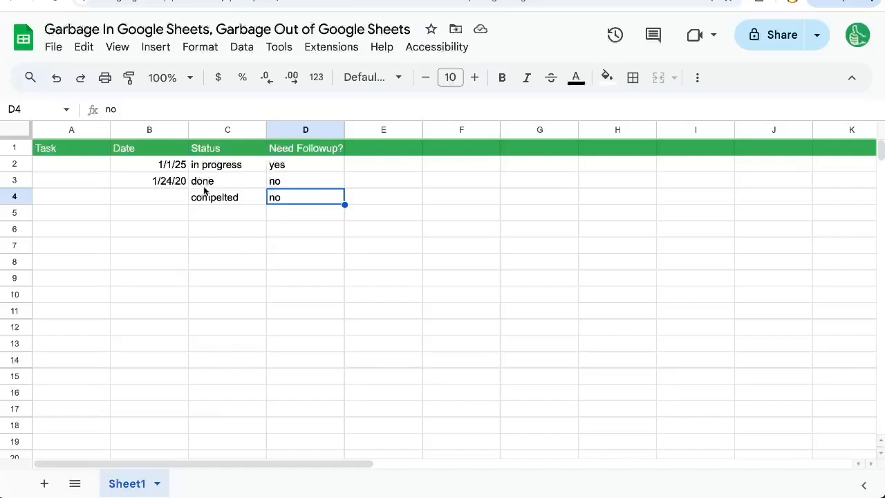
click(293, 170)
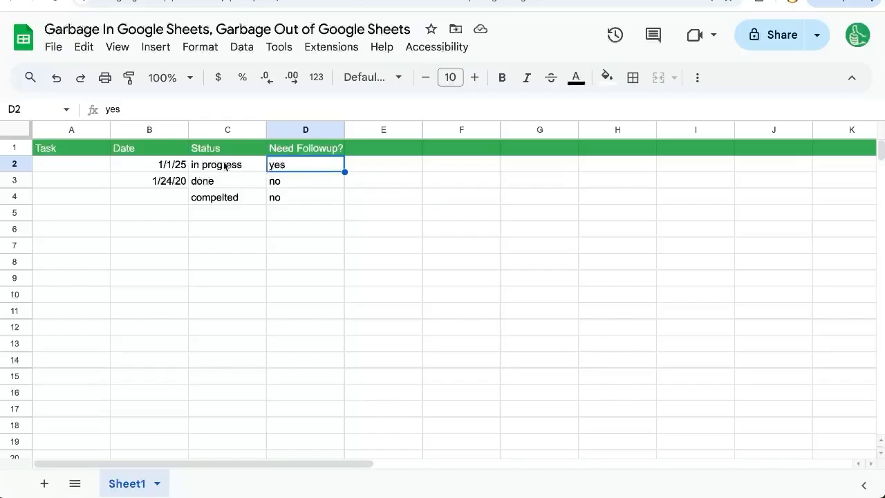
click(158, 168)
drag(158, 167, 153, 262)
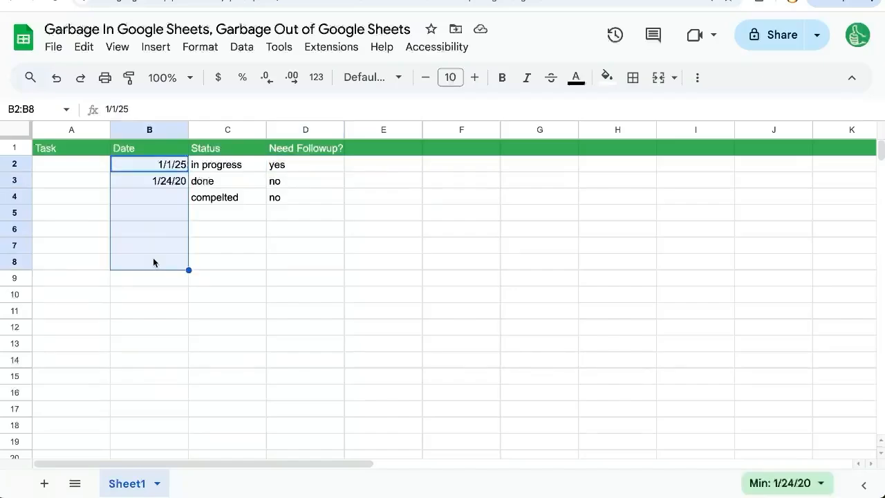
Enter the invalid date 22/23/2025 in B4 and check whether the cell offers a date picker.
click(158, 203)
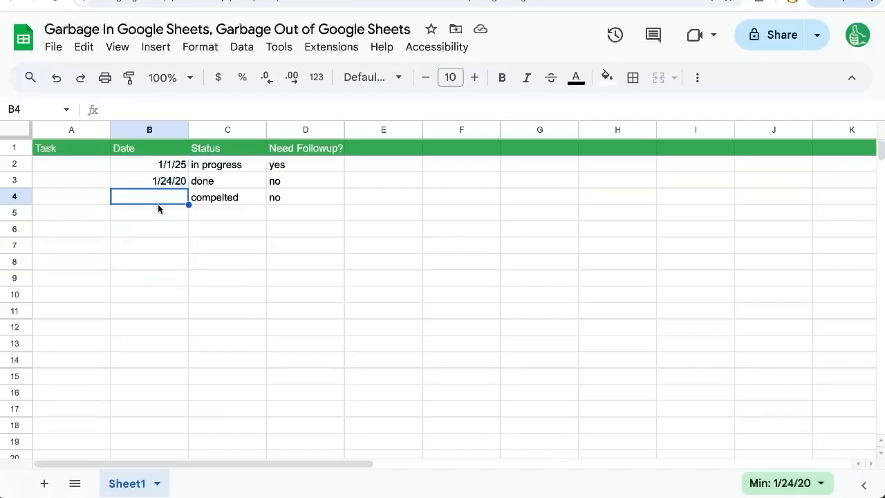
text(22/2)
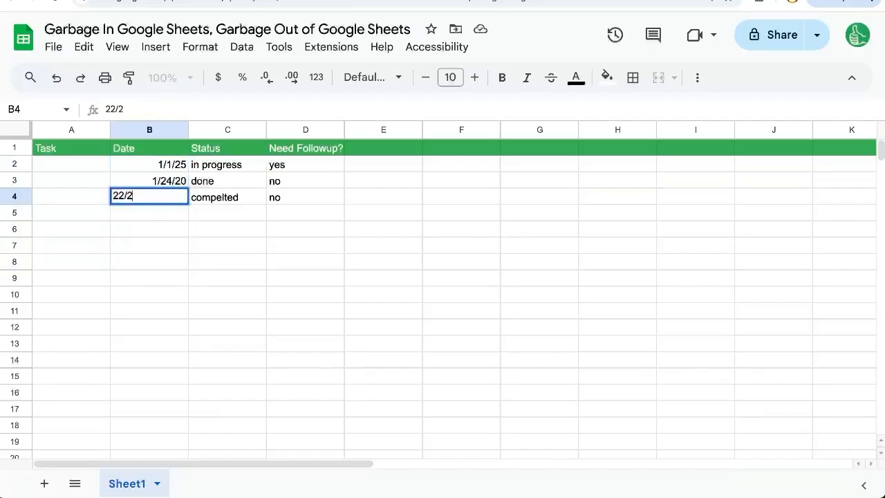
text(3/2025)
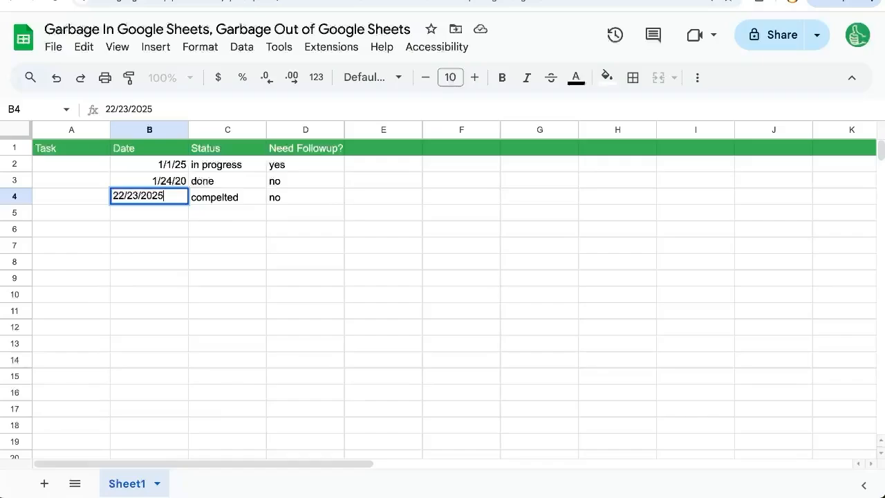
key(Return)
click(173, 204)
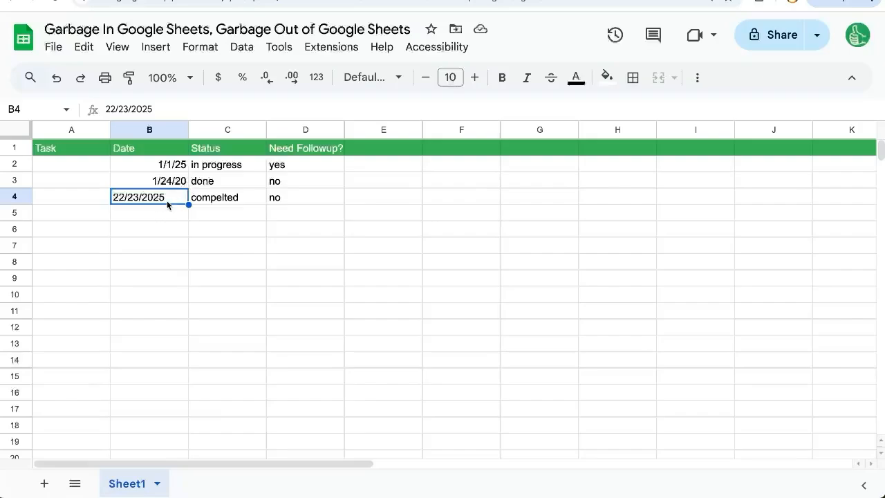
double_click(177, 197)
click(178, 166)
drag(179, 172, 174, 247)
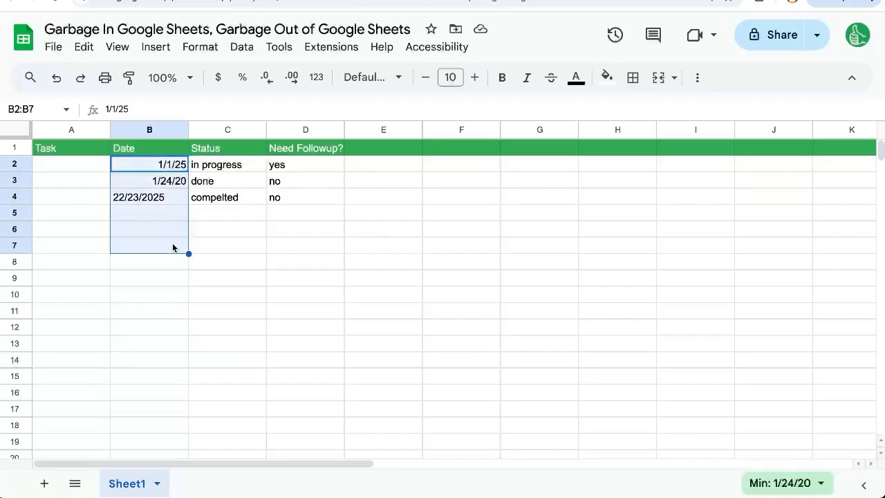
click(173, 199)
Add a data validation rule from cell B5 in the Date column with the criteria "Is valid date".
click(172, 214)
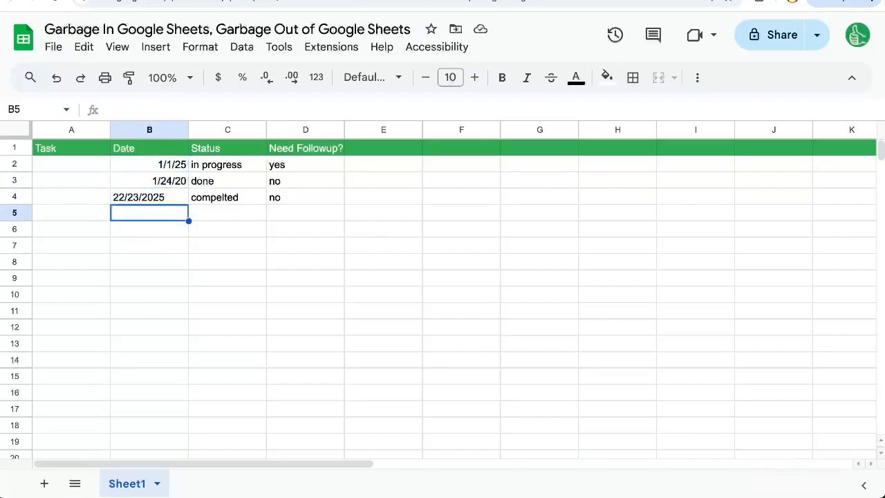
right_click(169, 220)
scroll(255, 259, down, 5)
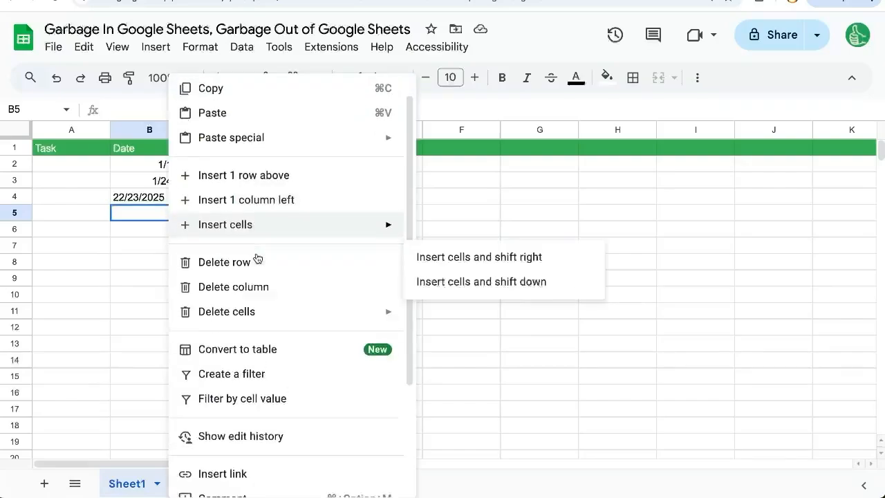
mouse_move(326, 475)
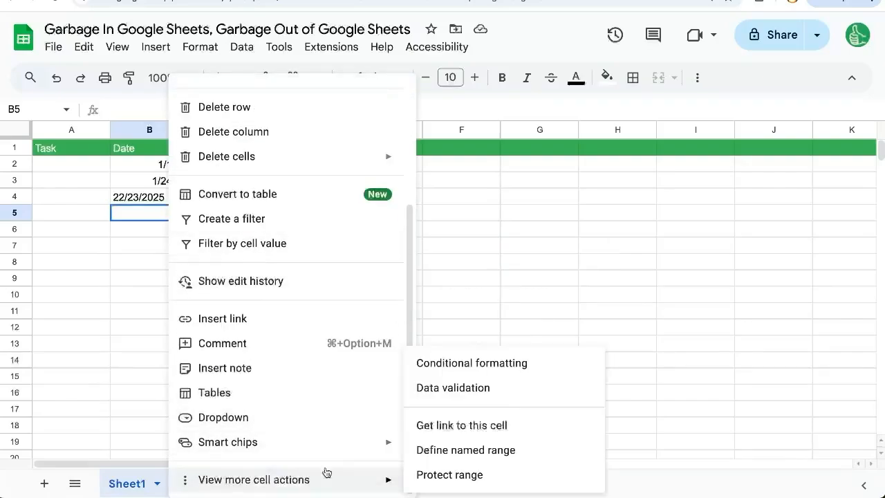
click(465, 388)
click(808, 133)
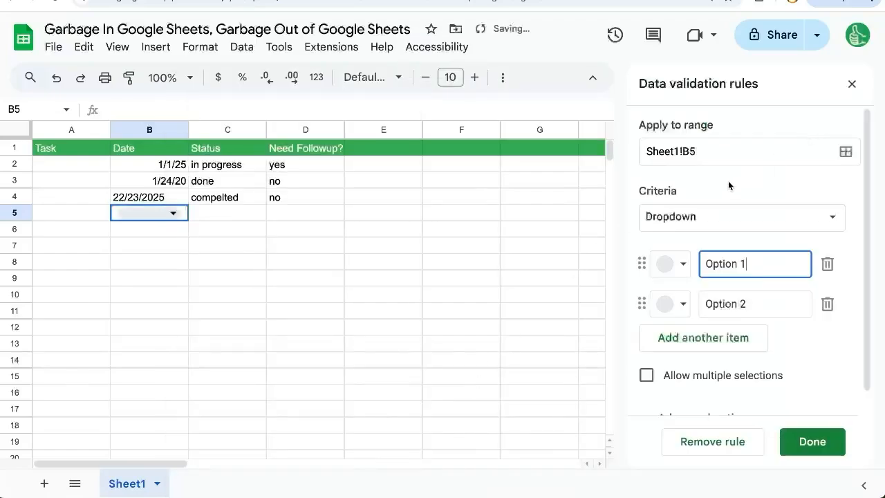
click(709, 219)
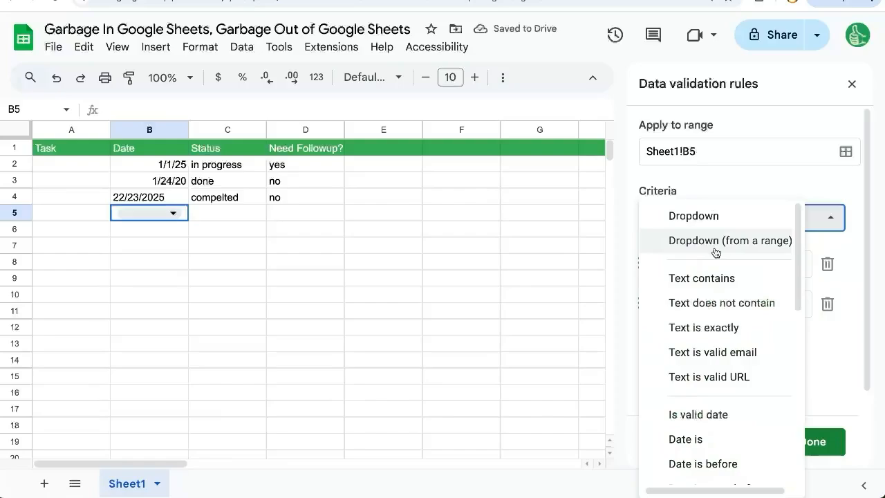
scroll(719, 290, down, 2)
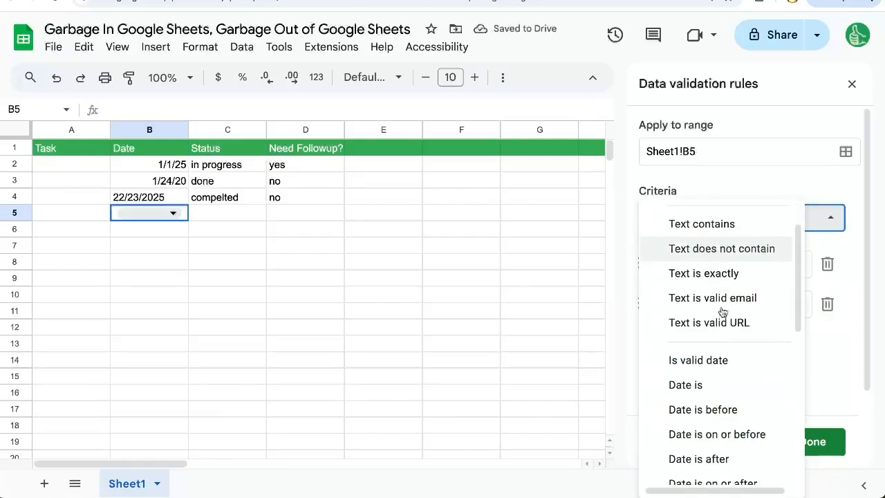
click(696, 359)
Apply the date rule to Sheet1!B2:B, keep invalid data set to show a warning, and save the rule.
click(712, 152)
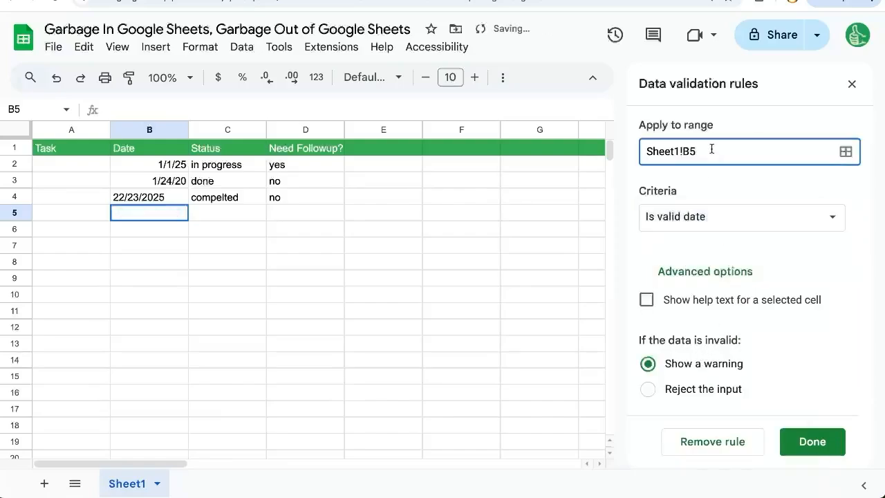
key(BackSpace)
text(2:B)
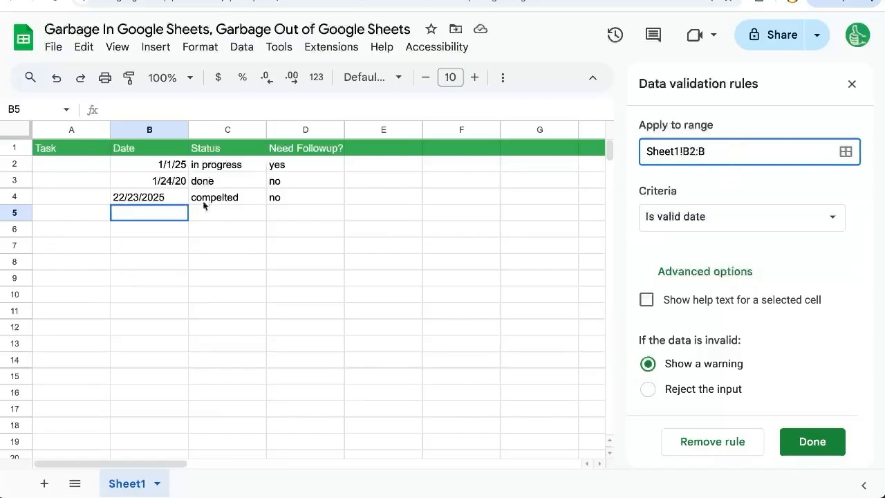
click(751, 182)
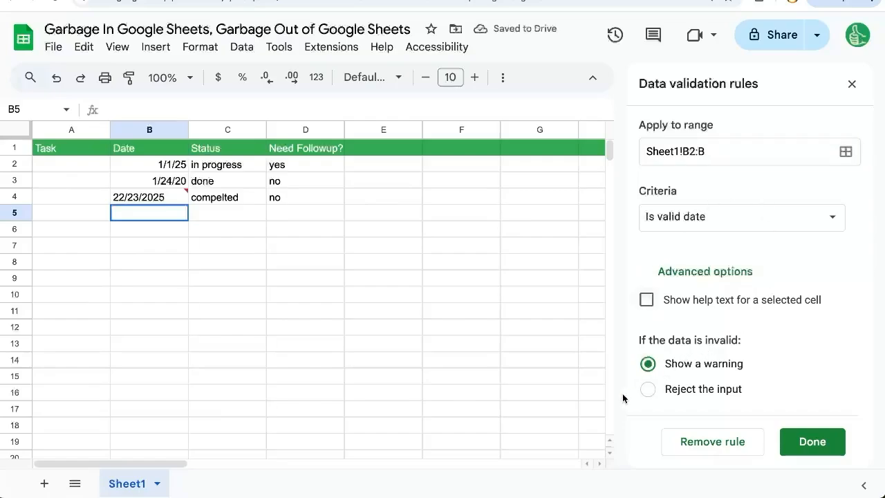
click(649, 390)
click(653, 369)
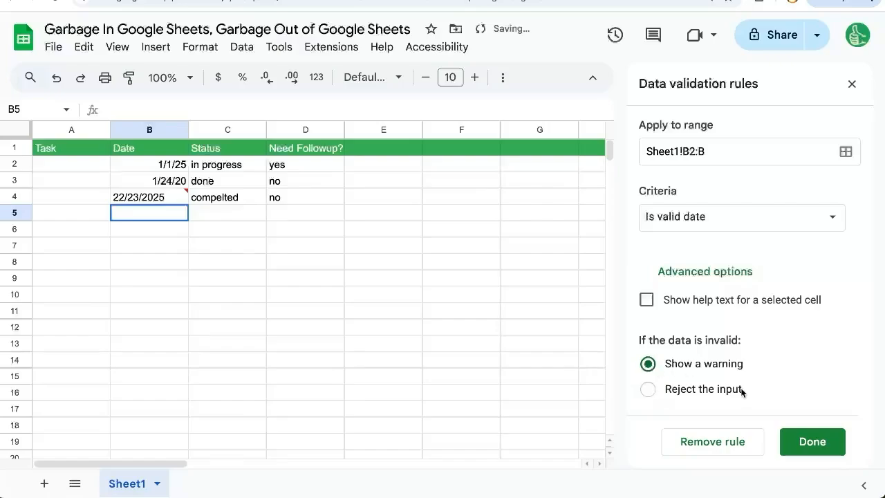
click(802, 439)
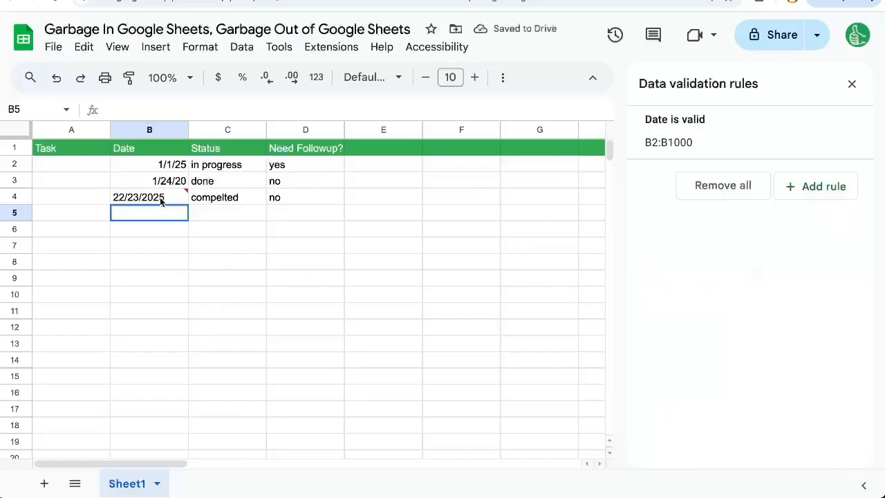
Examine the validation warning on the invalid date in B4 and browse the cell's date picker.
click(180, 201)
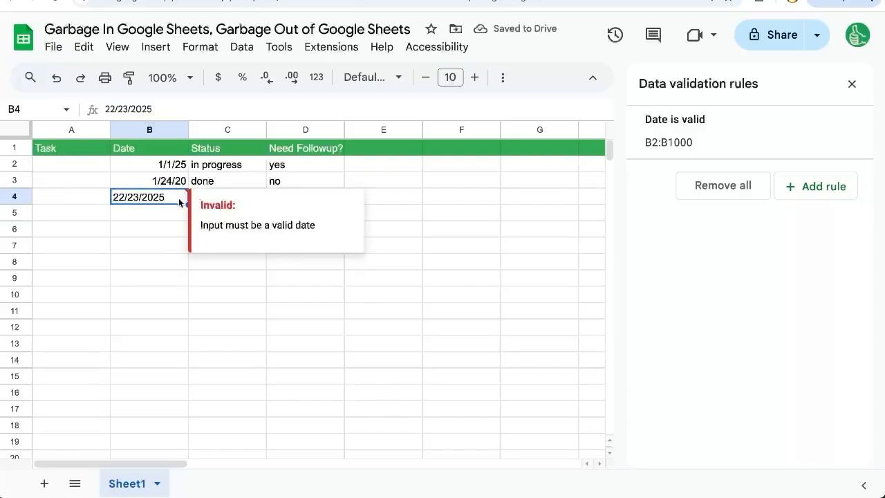
double_click(175, 200)
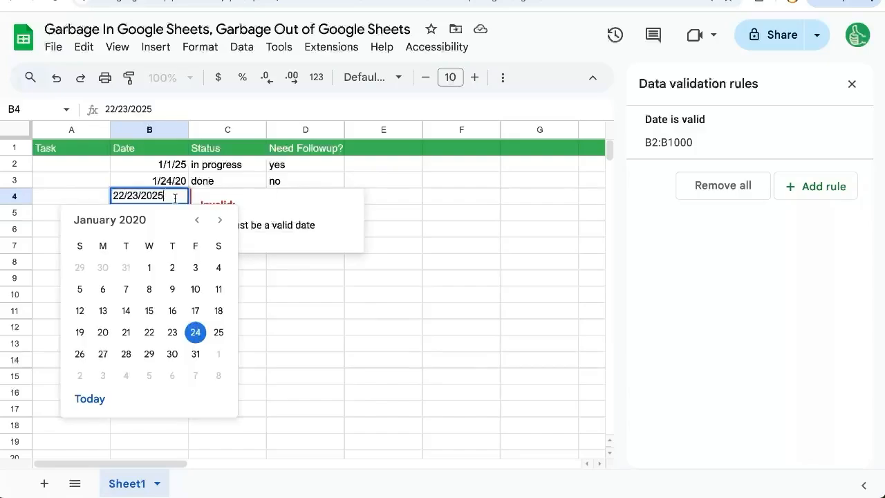
click(172, 179)
click(162, 198)
double_click(163, 199)
click(223, 220)
click(223, 220)
click(223, 220)
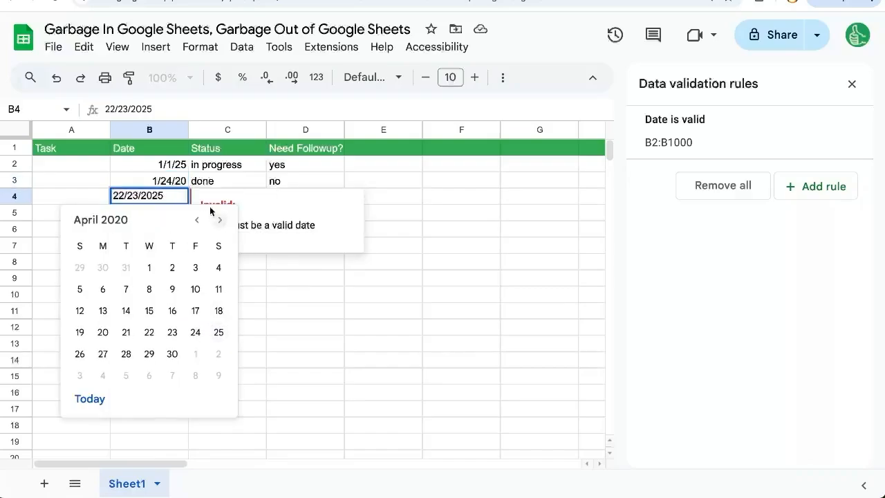
Replace the invalid date in B4 with a copy of B2 and pick January 22, 2025 from its calendar.
click(175, 170)
key(ctrl+c)
key(Down)
key(Down)
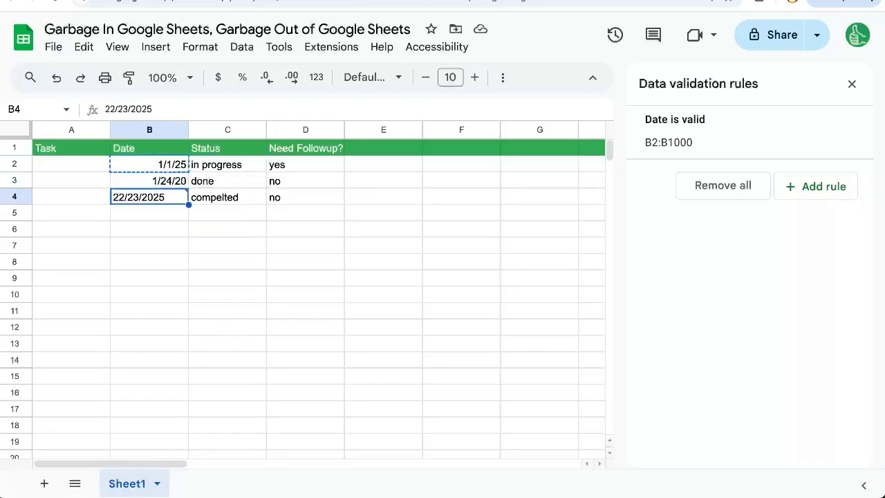
key(ctrl+v)
double_click(156, 198)
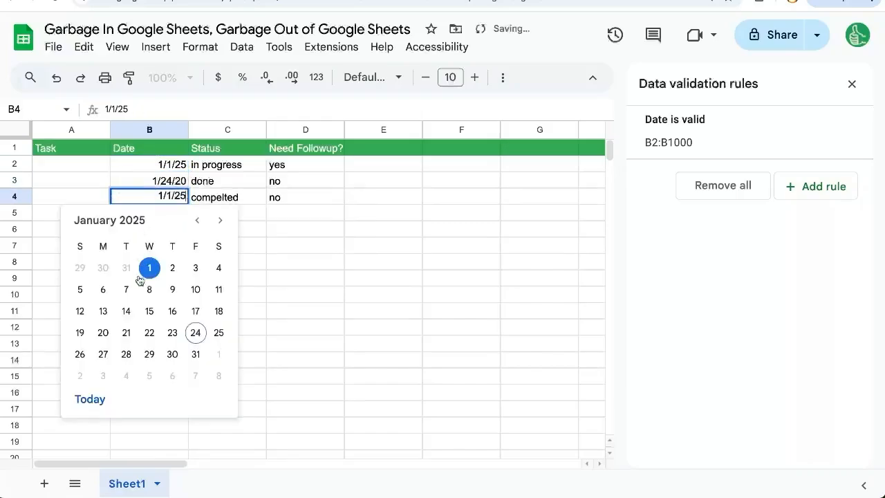
click(154, 335)
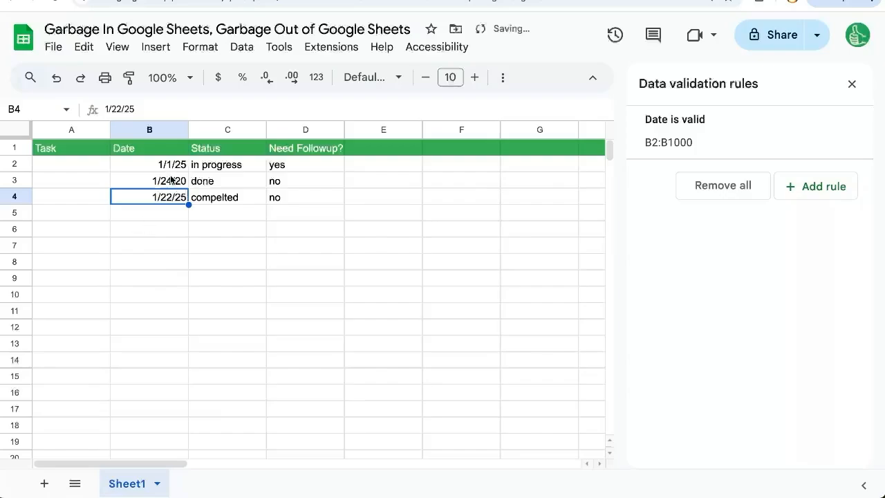
Check the date picker in B5 and use the calendar to enter 1/24/2025 in both B6 and B7.
double_click(162, 214)
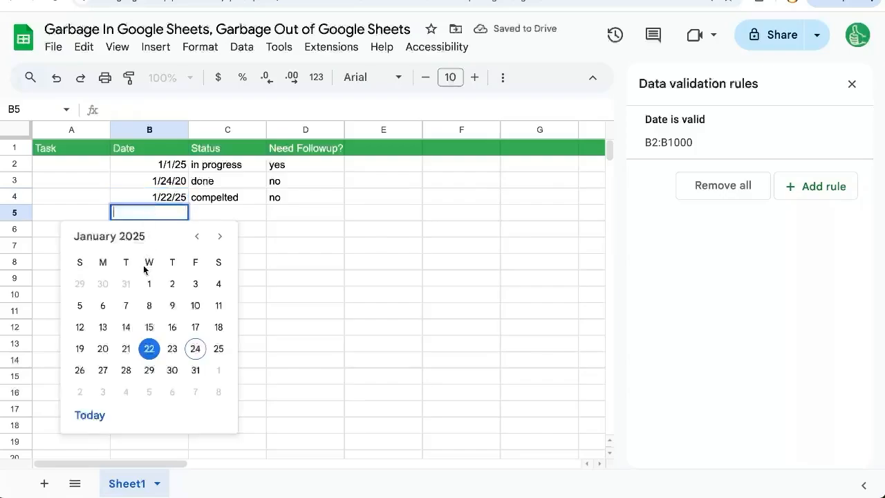
click(166, 218)
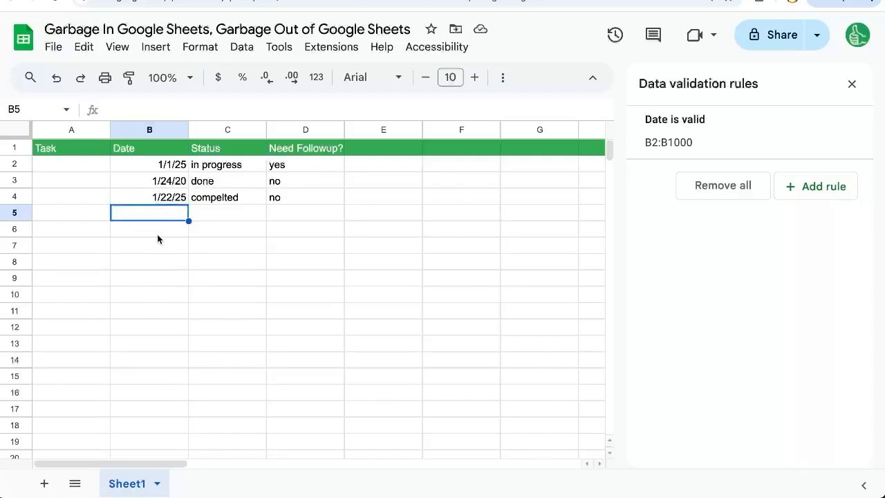
double_click(157, 234)
click(195, 366)
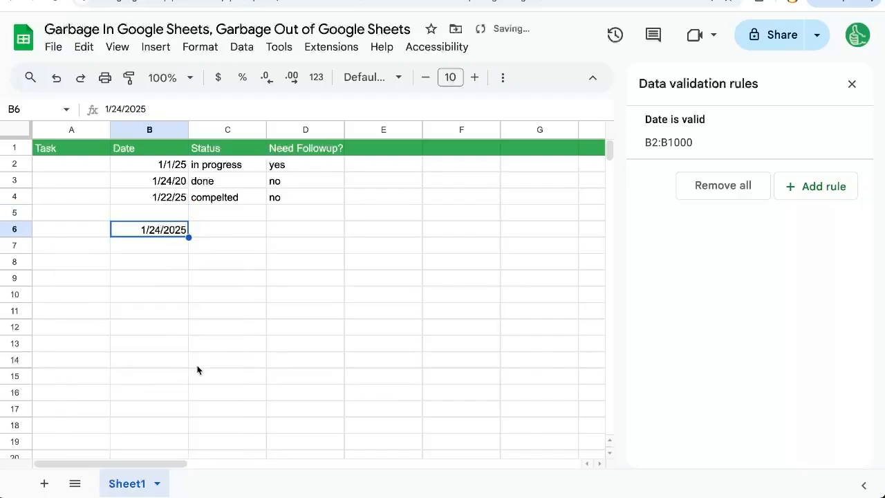
double_click(184, 244)
click(79, 455)
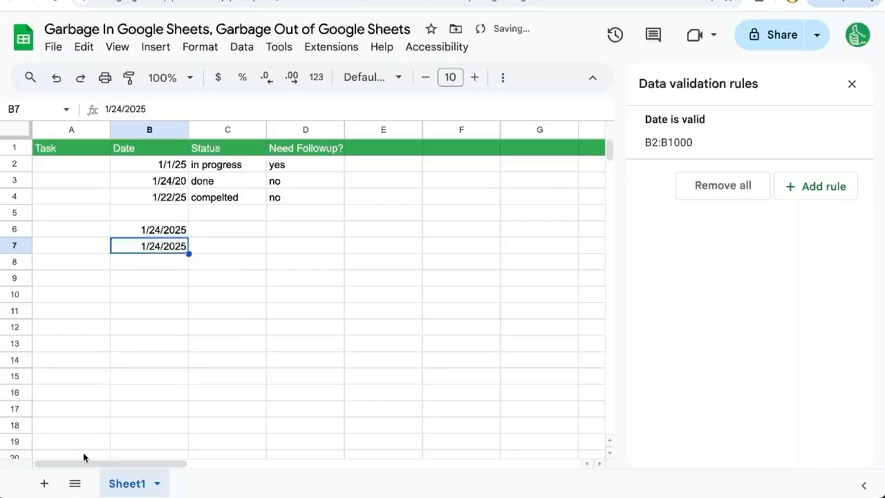
click(157, 268)
mouse_move(174, 234)
mouse_down()
mouse_move(178, 259)
mouse_move(183, 245)
mouse_up()
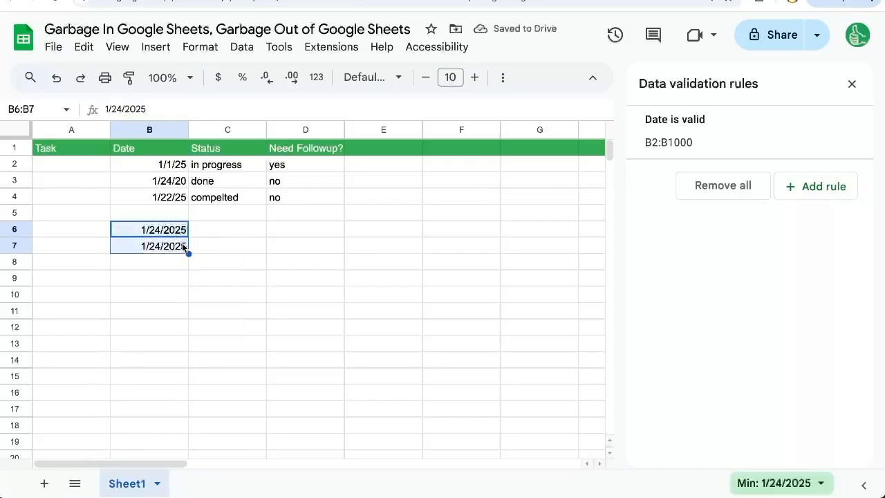
drag(166, 164, 166, 277)
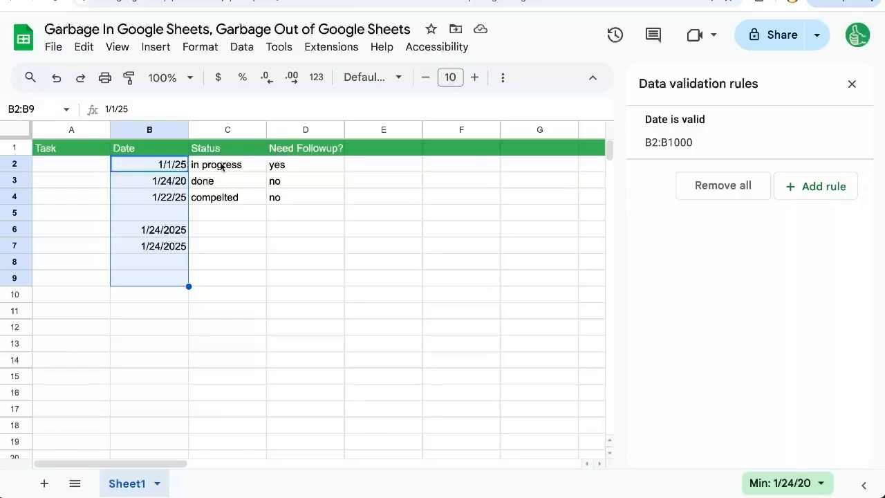
drag(241, 173, 233, 233)
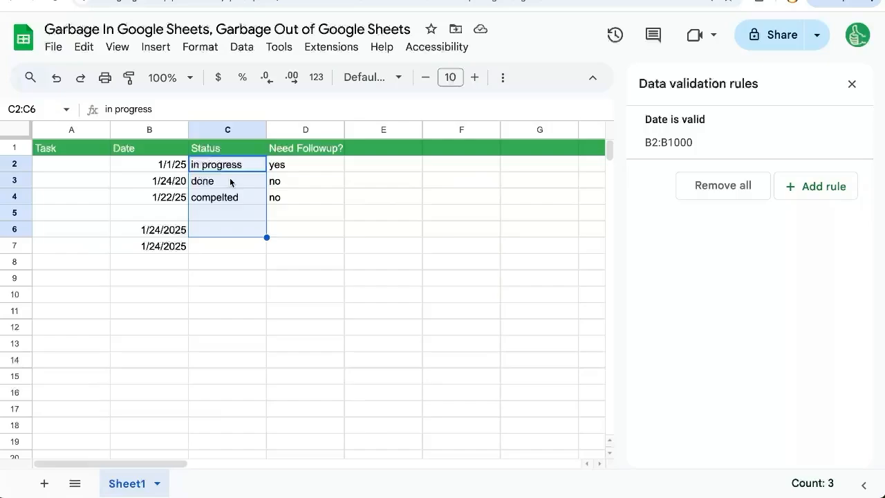
Enter the capitalized status "Done" in C5.
click(213, 220)
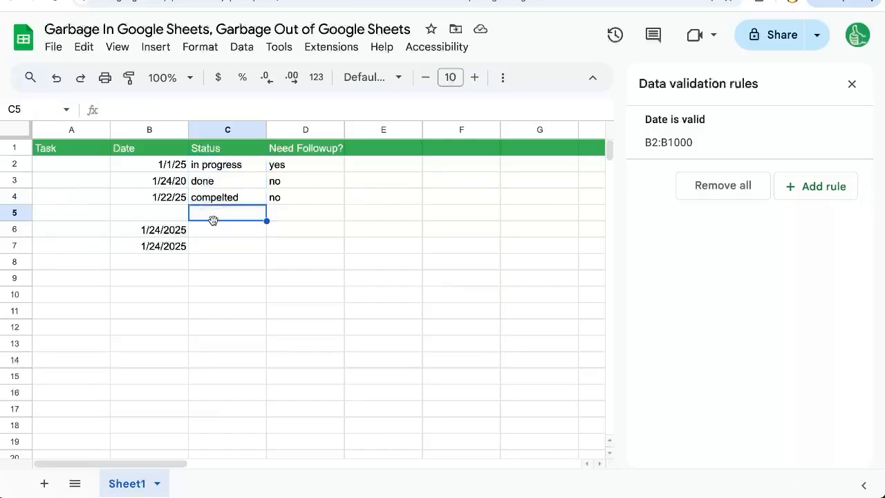
text(Done)
key(Return)
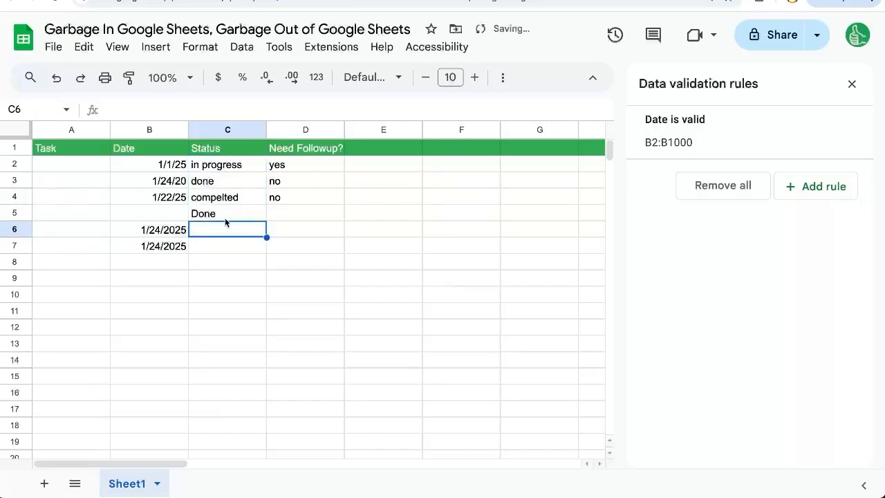
Compare the Status entries in C2:C5 for differences in spelling, wording and capitalization.
click(214, 188)
click(215, 229)
click(225, 215)
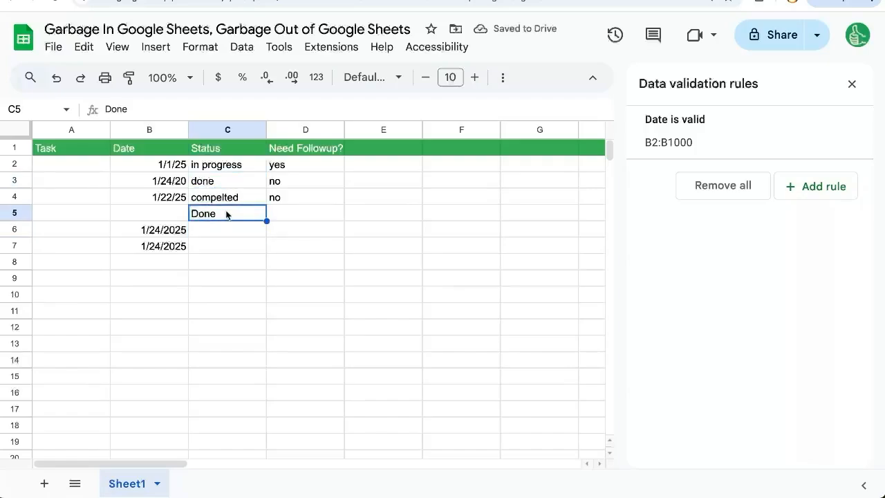
click(240, 187)
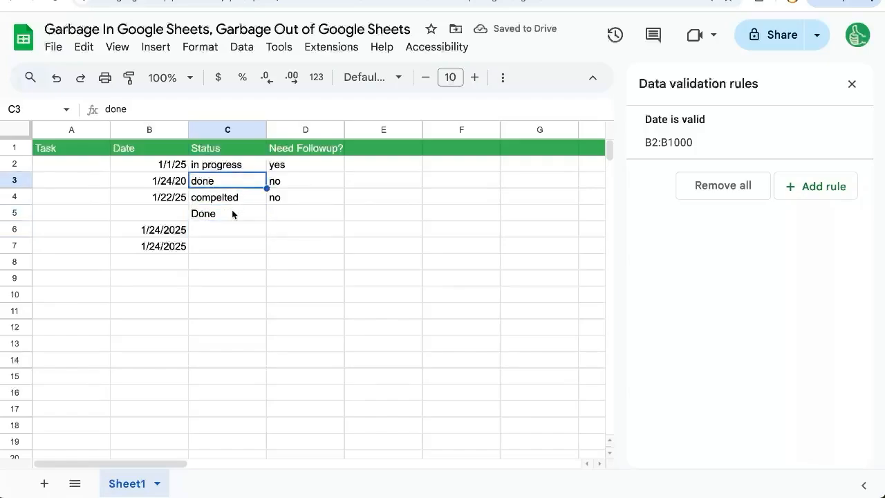
click(246, 196)
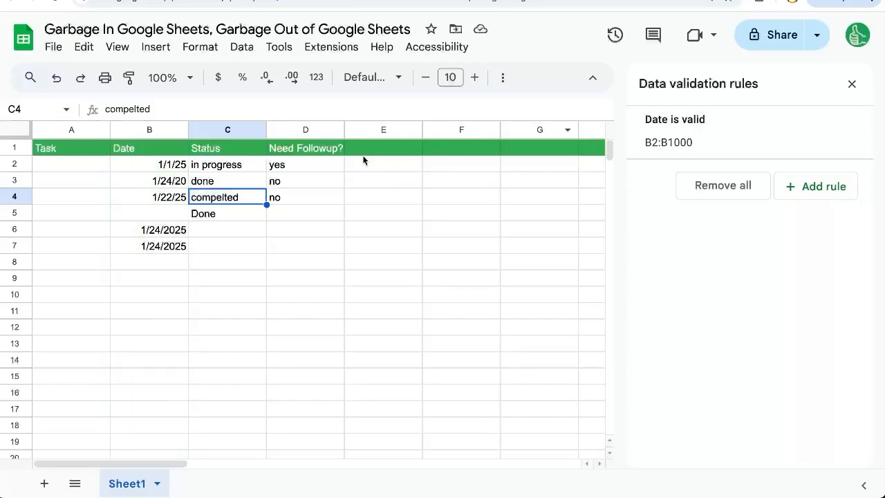
click(245, 166)
click(221, 258)
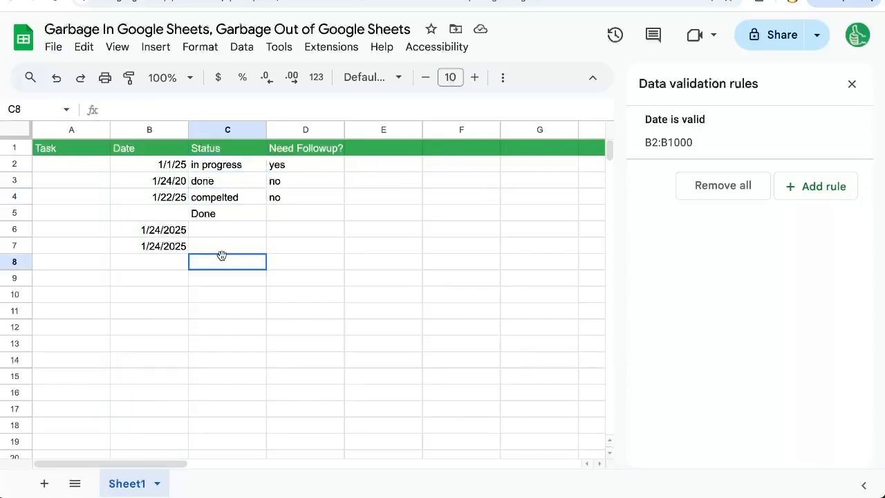
click(247, 219)
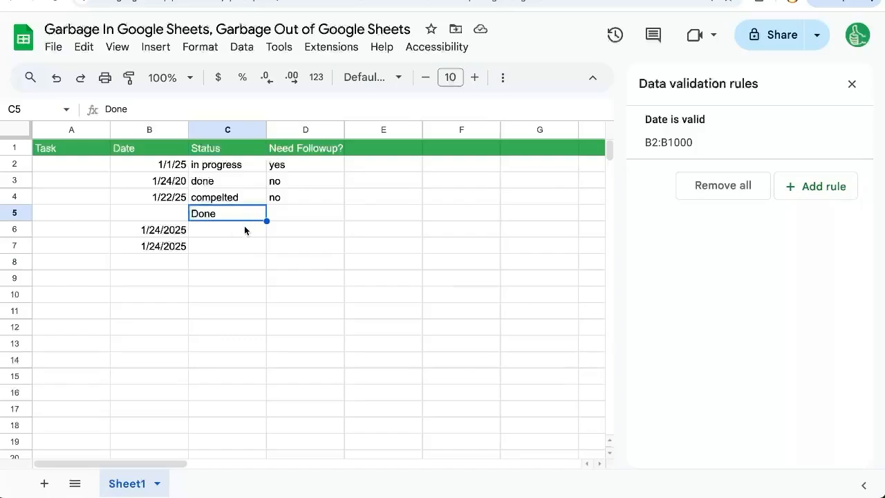
Add a dropdown validation rule to the Status column and apply it to Sheet1!C2:C.
click(244, 228)
right_click(243, 229)
scroll(304, 277, down, 5)
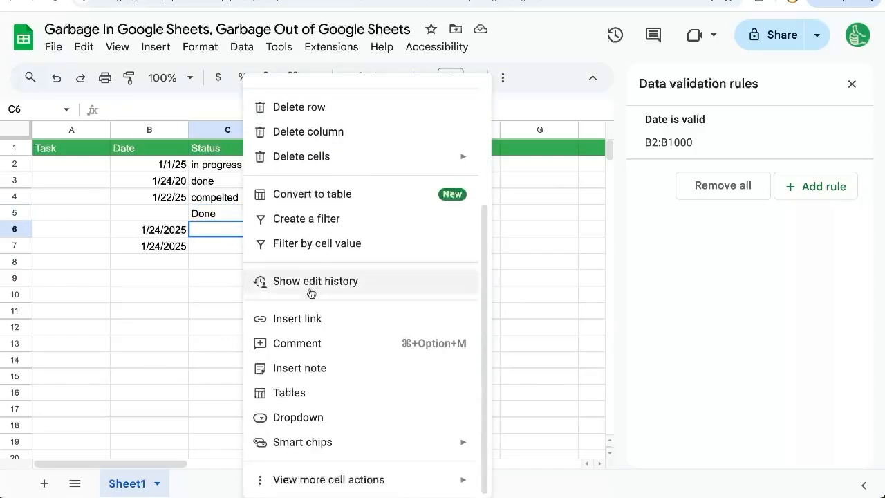
click(266, 418)
click(716, 147)
key(BackSpace)
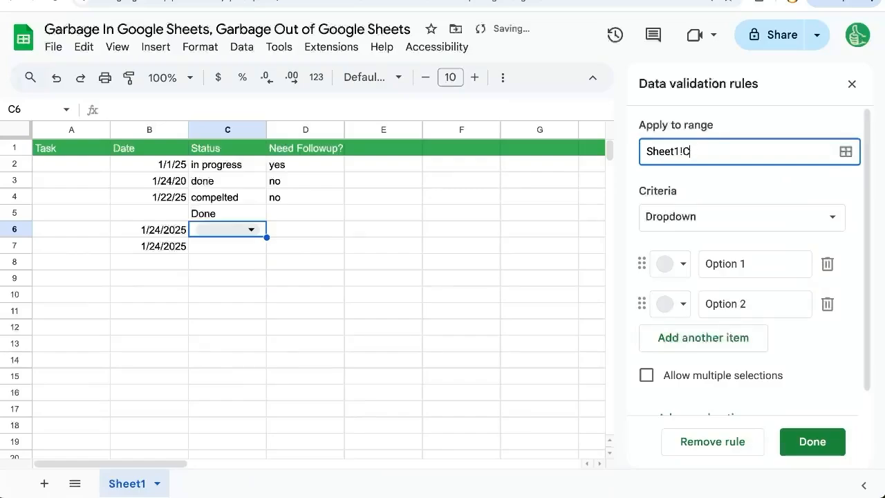
text(2:C)
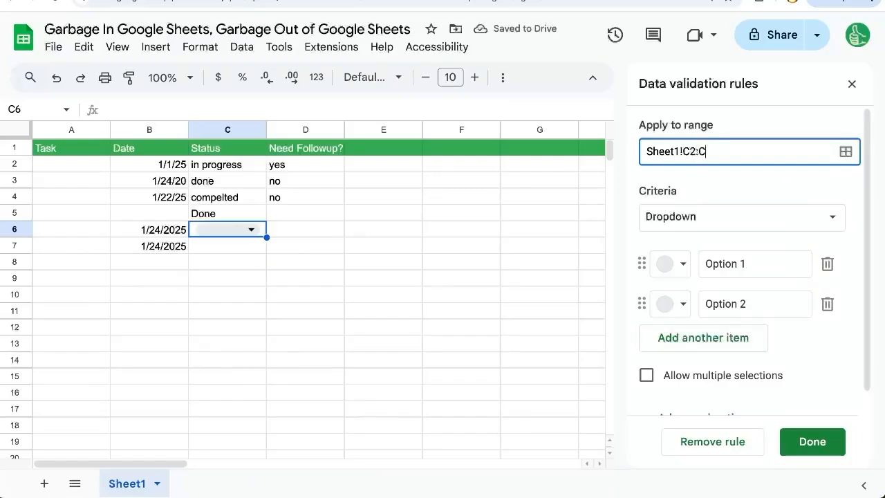
click(744, 262)
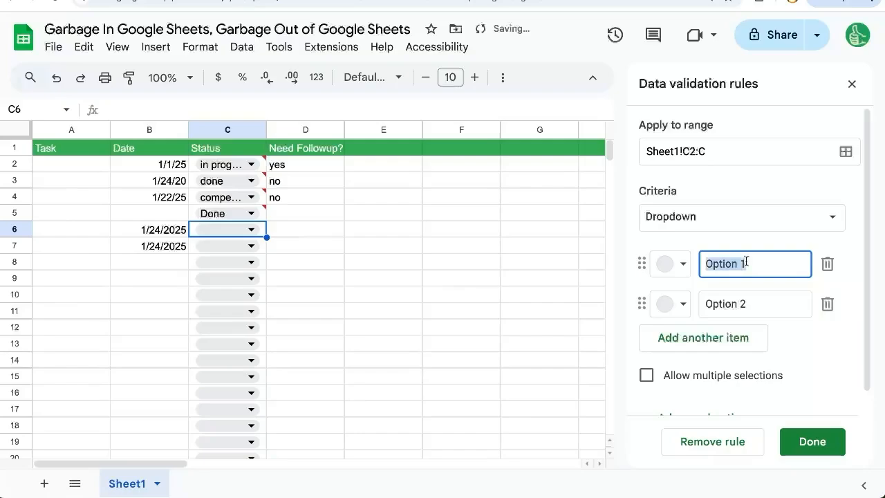
Define the Status dropdown options as "In Progress", "Done" and "Not Started Yet", and save the rule.
text(In Progress)
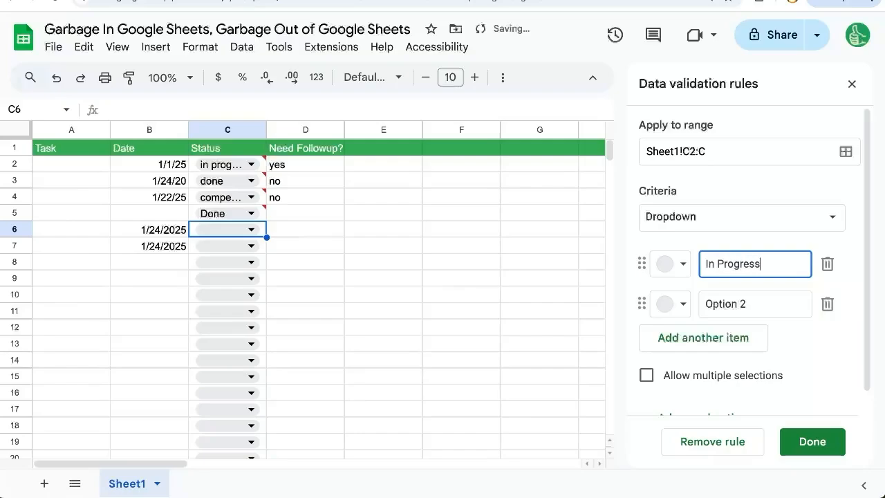
key(Return)
text(Done)
key(Return)
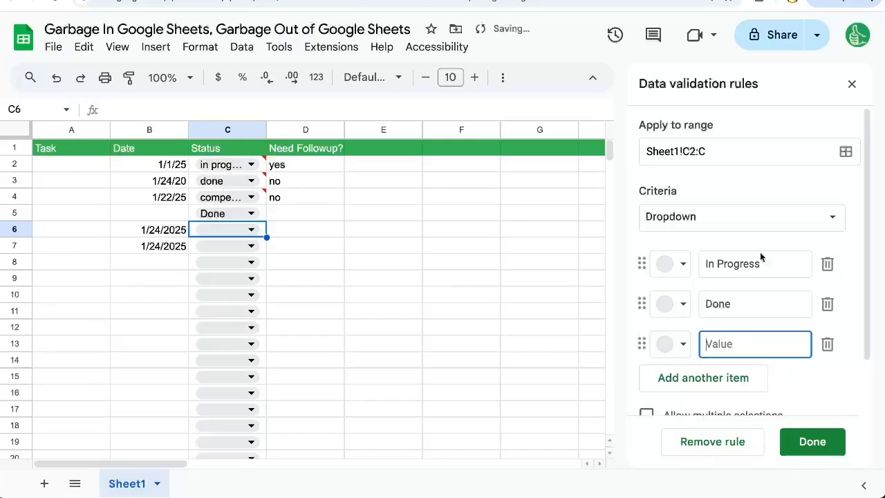
double_click(740, 309)
click(720, 351)
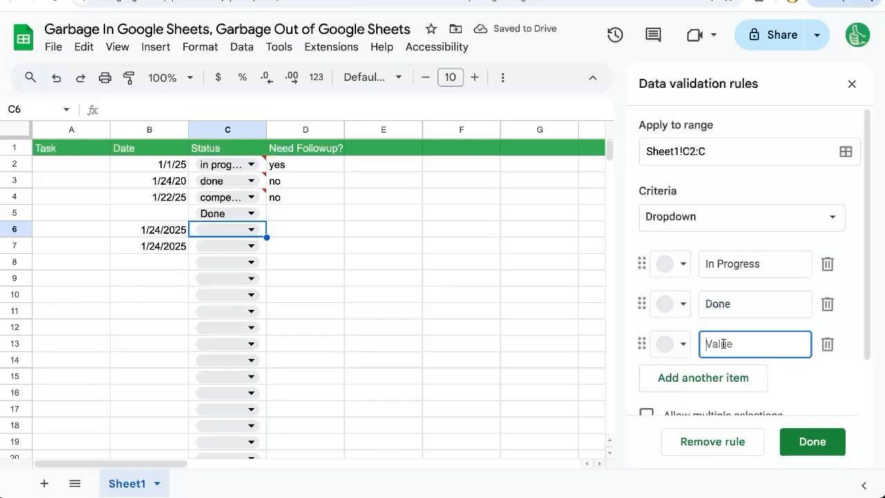
text(Not Started Yet)
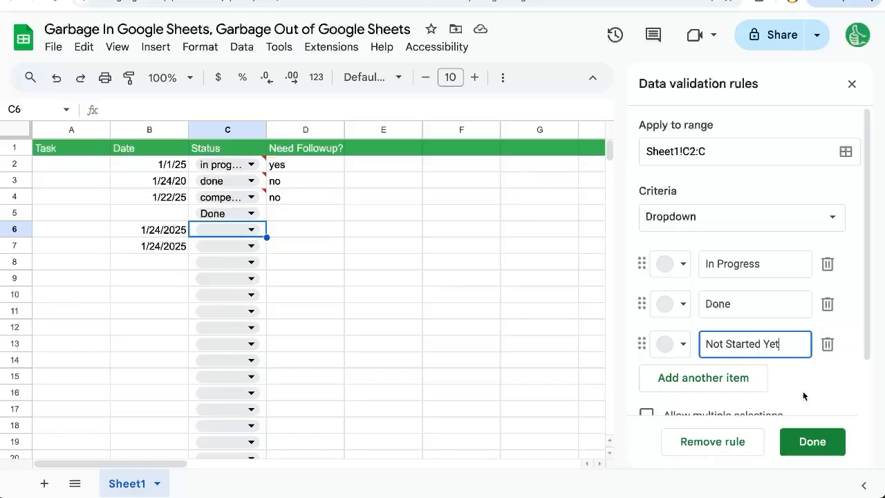
click(810, 441)
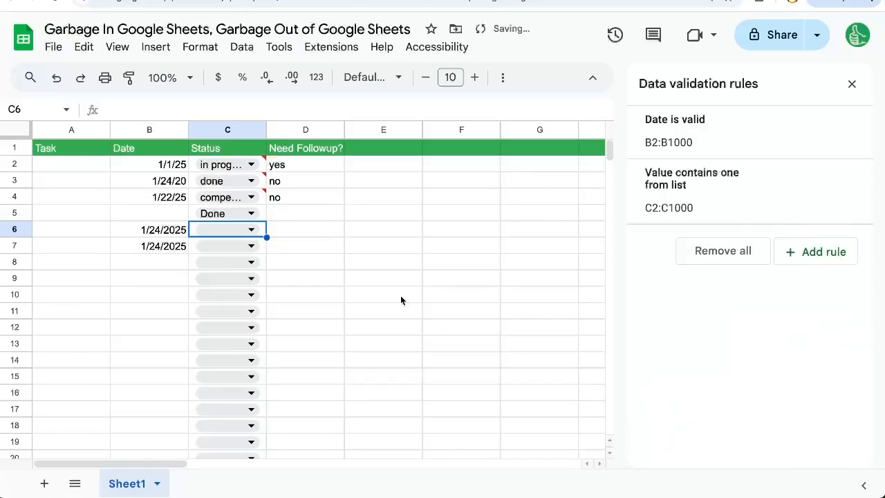
Widen the Status column and replace the invalid statuses with In Progress in C2 and Done in C3 and C4.
drag(267, 130, 330, 129)
click(314, 165)
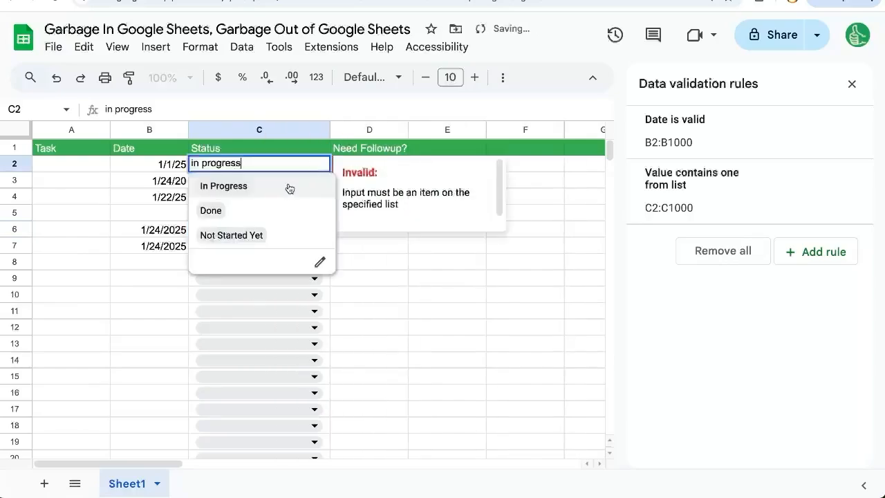
click(274, 185)
click(315, 182)
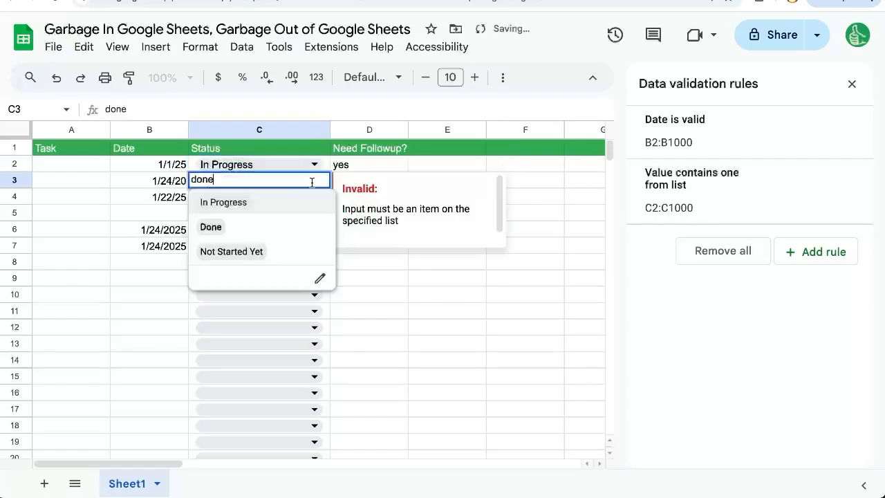
click(241, 222)
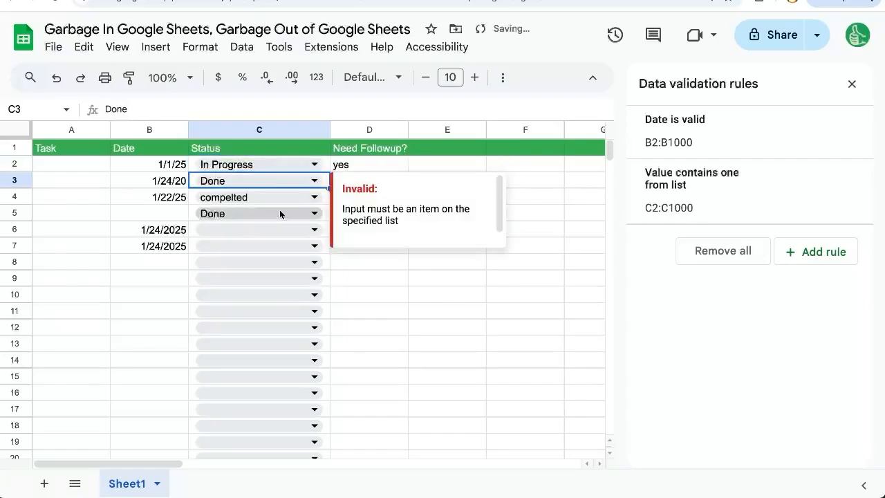
click(314, 198)
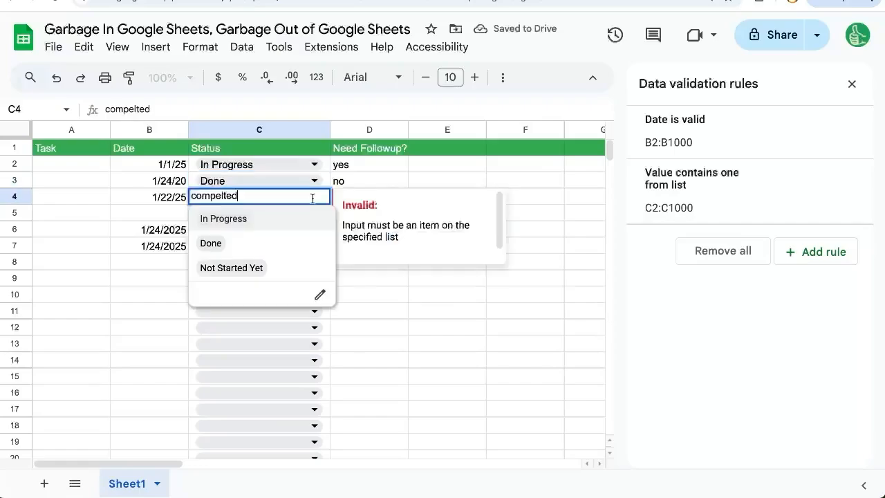
click(256, 244)
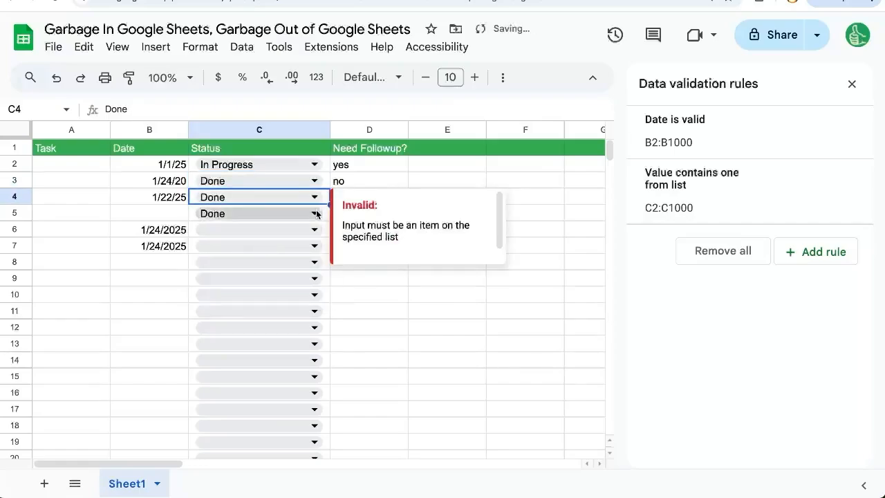
Review the available status choices in C2, keeping In Progress selected.
key(Down)
key(Down)
key(Down)
click(314, 166)
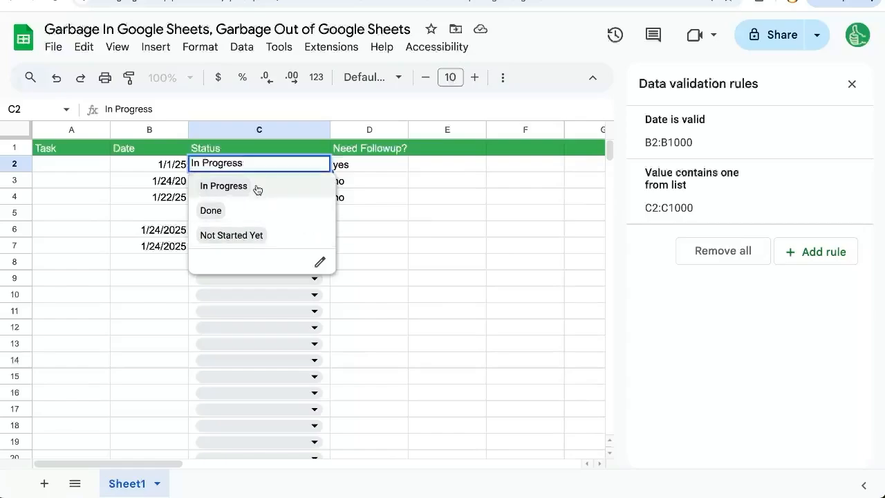
click(288, 187)
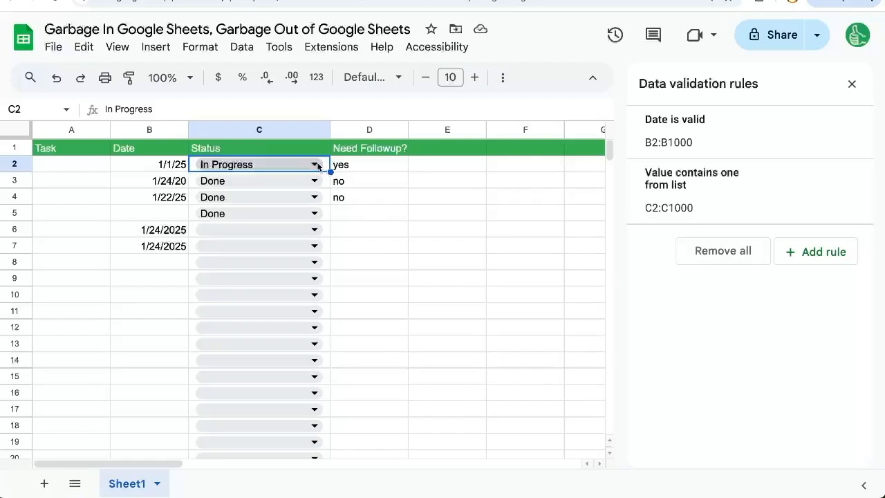
Edit the Status dropdown from C2, coloring In Progress light yellow, Done light green and Not Started Yet dark red.
click(318, 166)
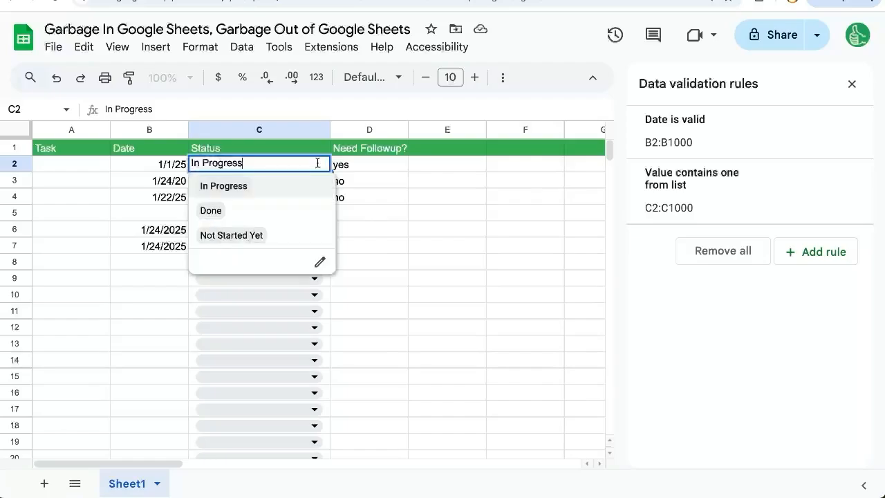
click(318, 261)
click(667, 266)
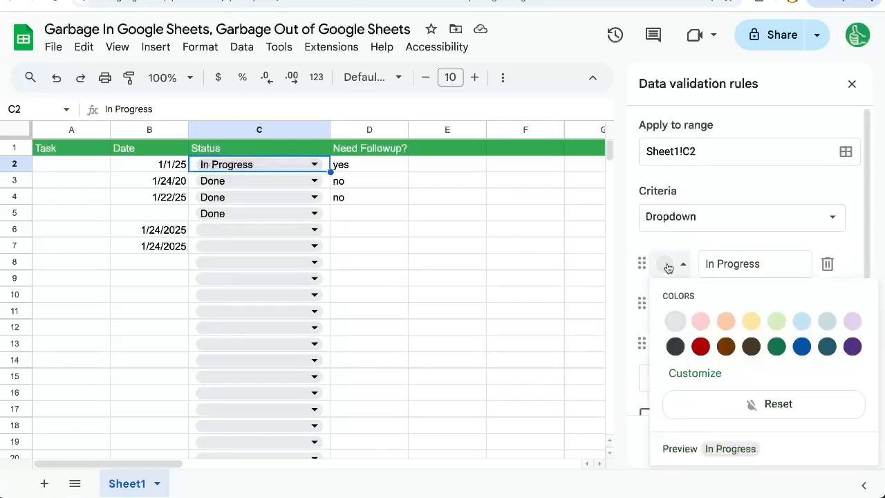
click(750, 319)
click(677, 312)
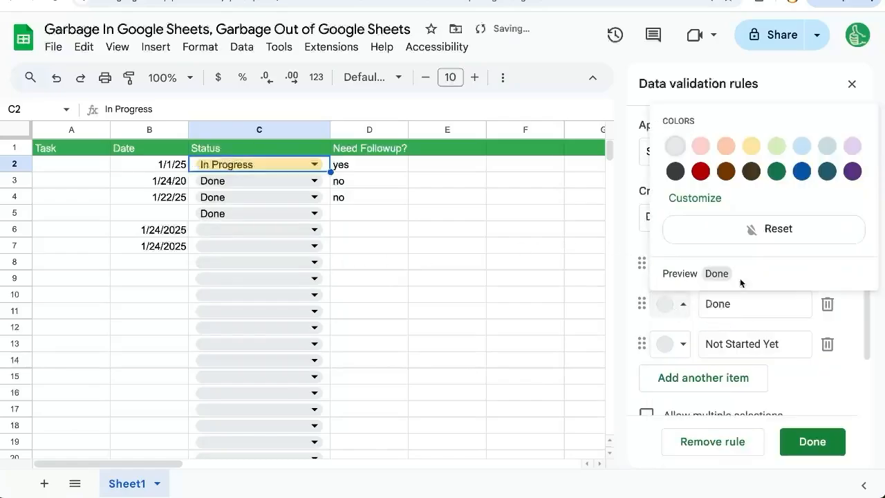
click(778, 147)
click(681, 346)
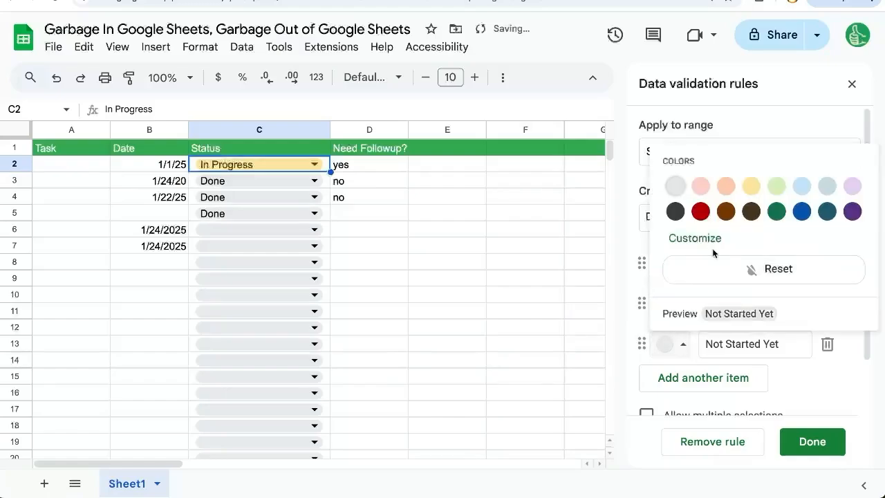
click(701, 210)
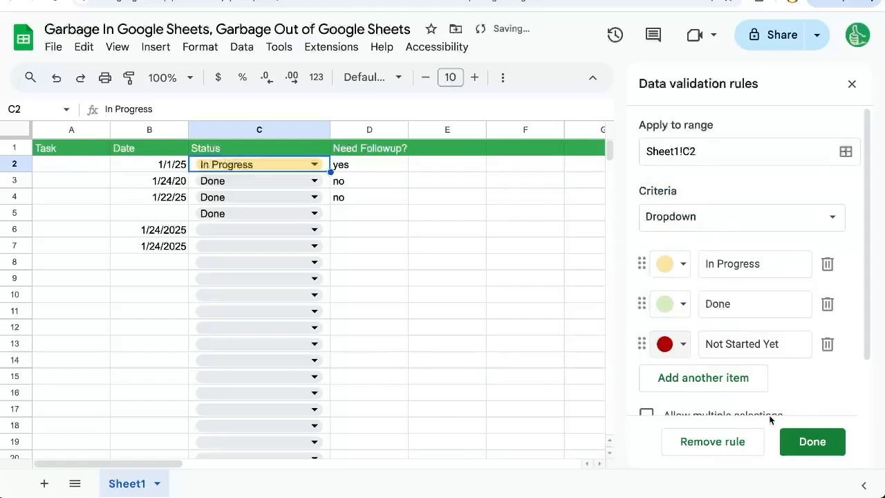
Save the option colors and apply them to all other dropdowns with the same properties.
click(813, 441)
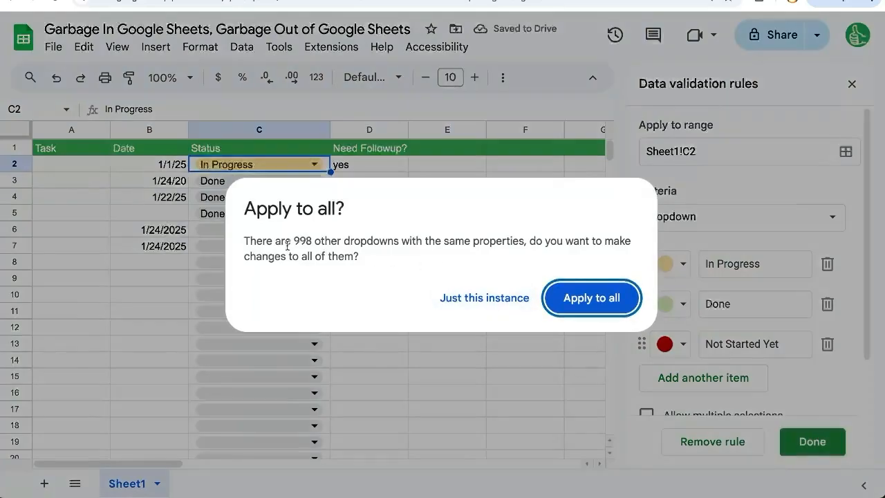
drag(259, 240, 406, 257)
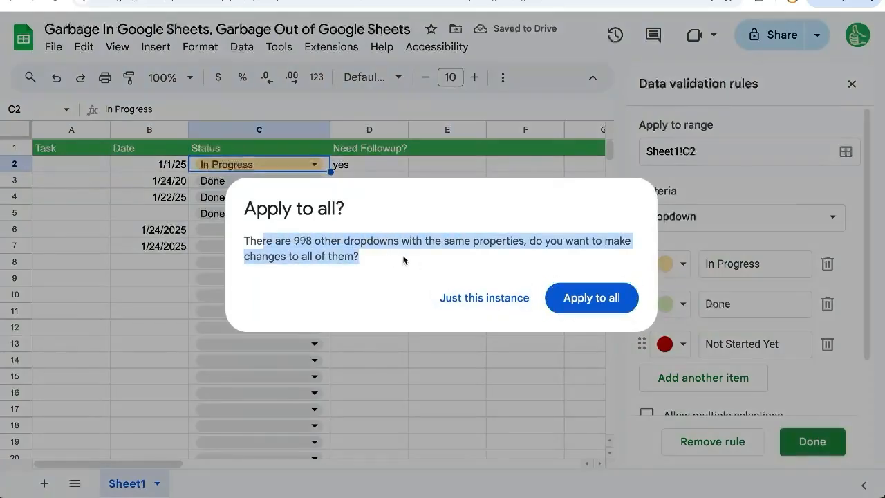
click(599, 297)
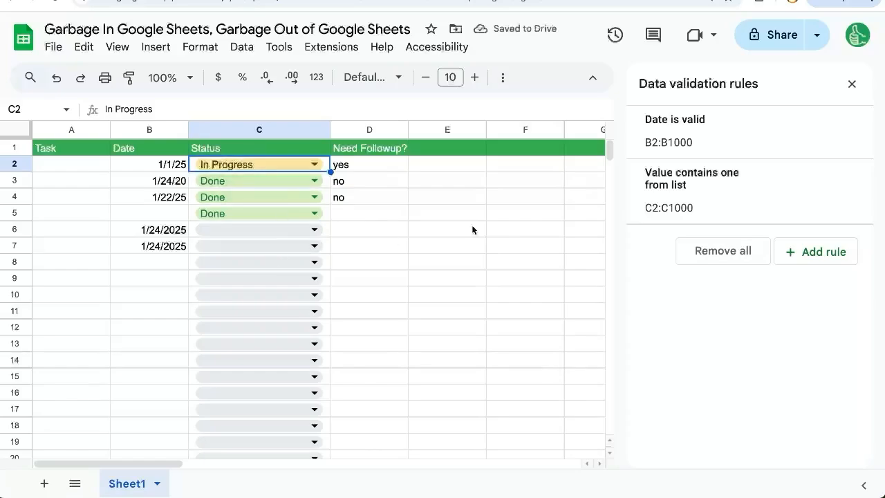
Add a dropdown to D2 in the Need Followup? column with the options "Yes" and "No".
click(381, 168)
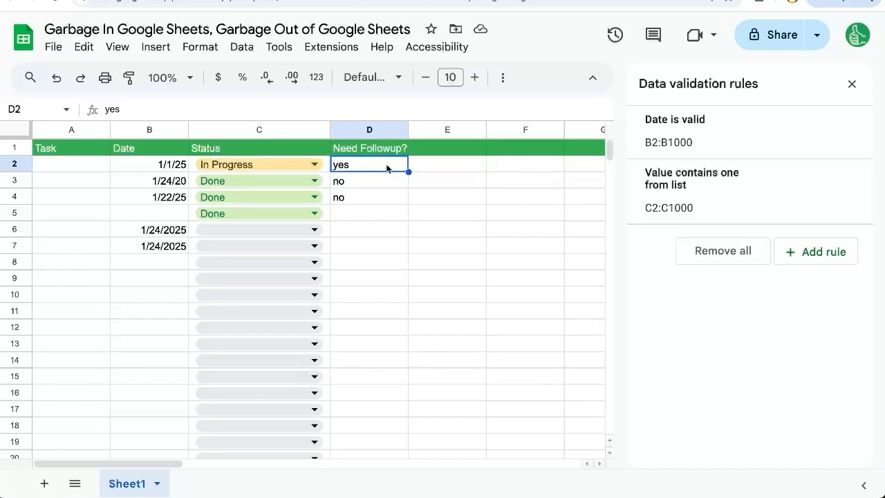
right_click(384, 169)
scroll(461, 365, down, 1)
scroll(462, 364, down, 3)
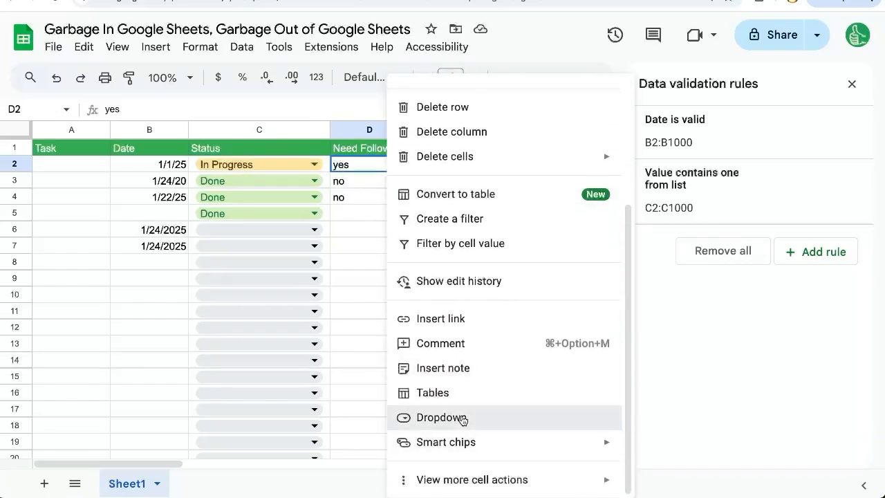
click(454, 418)
text(Yes)
click(726, 297)
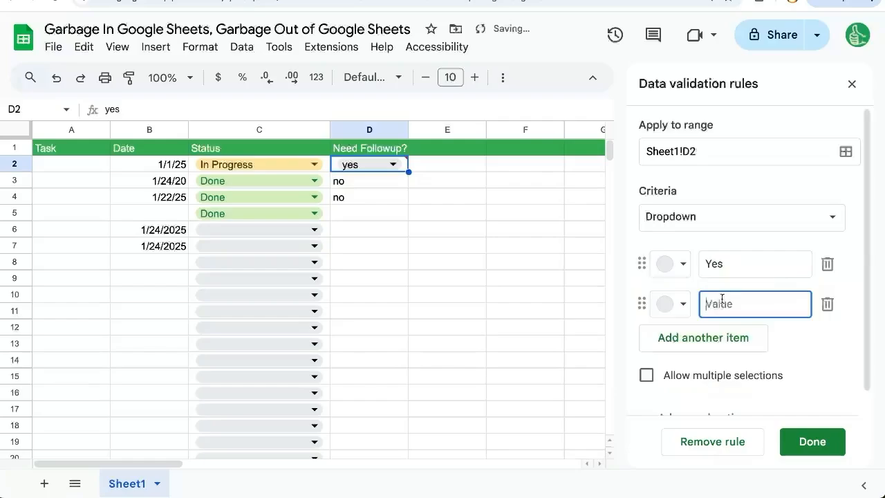
text(No)
Color the No option dark red and the Yes option dark green, and save the D2 dropdown rule.
click(677, 308)
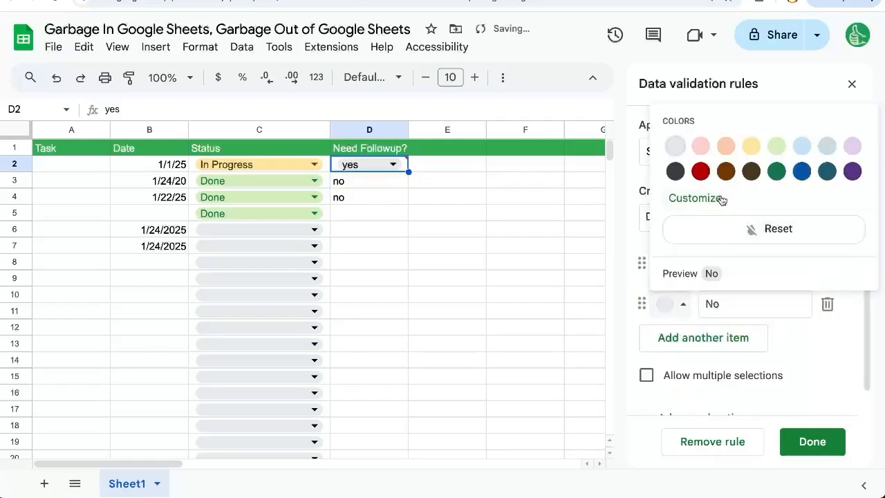
click(705, 173)
click(672, 263)
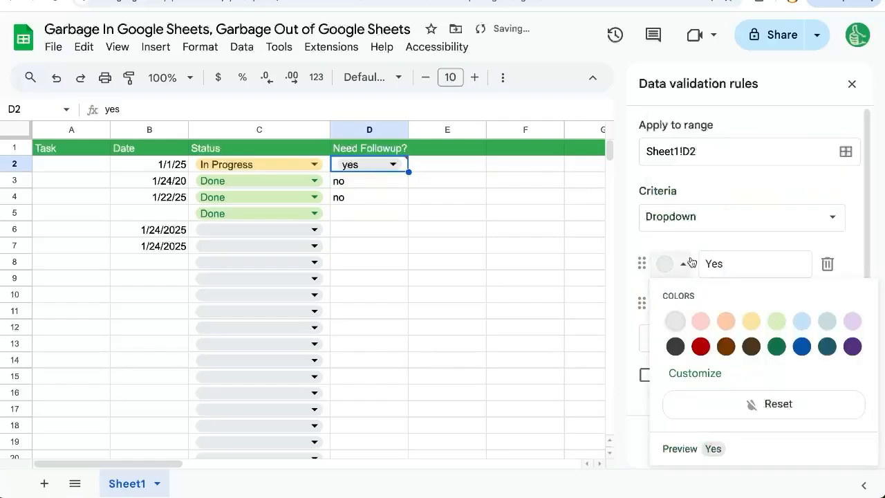
click(777, 347)
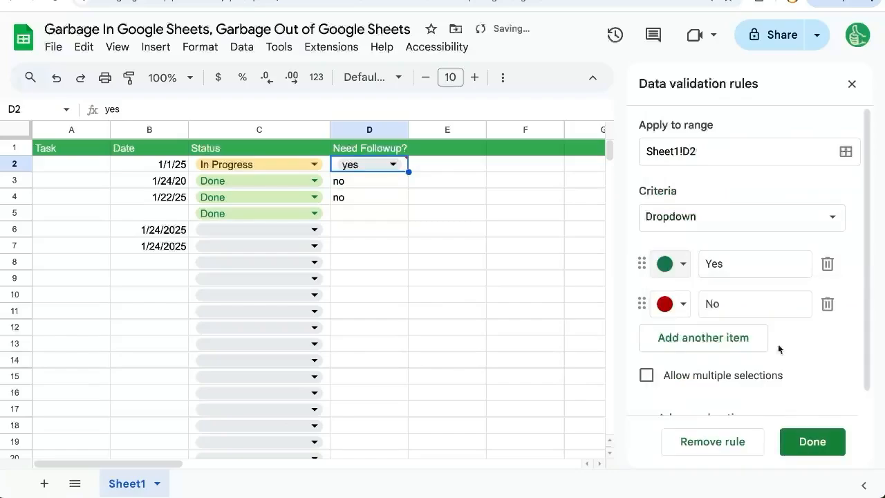
click(813, 442)
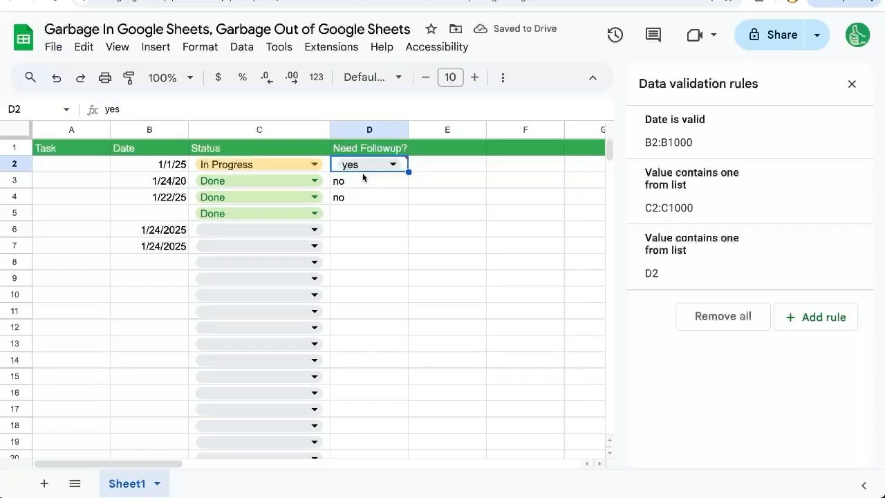
Extend the Yes/No dropdown rule to the range Sheet1!D2:D and save it.
drag(365, 181, 369, 405)
double_click(383, 164)
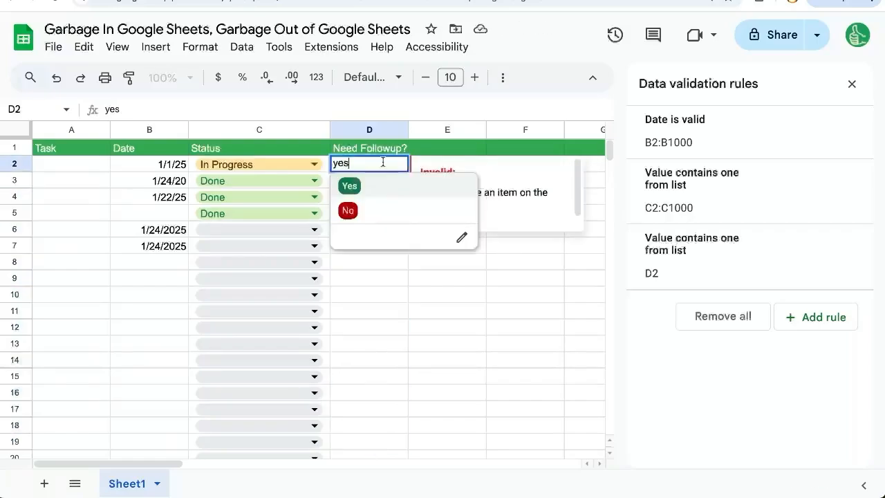
click(462, 237)
click(704, 146)
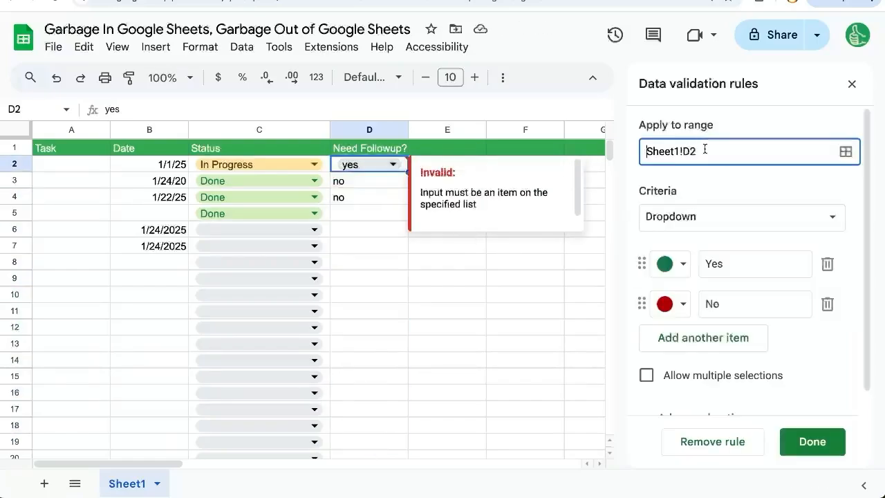
click(705, 149)
text(:D)
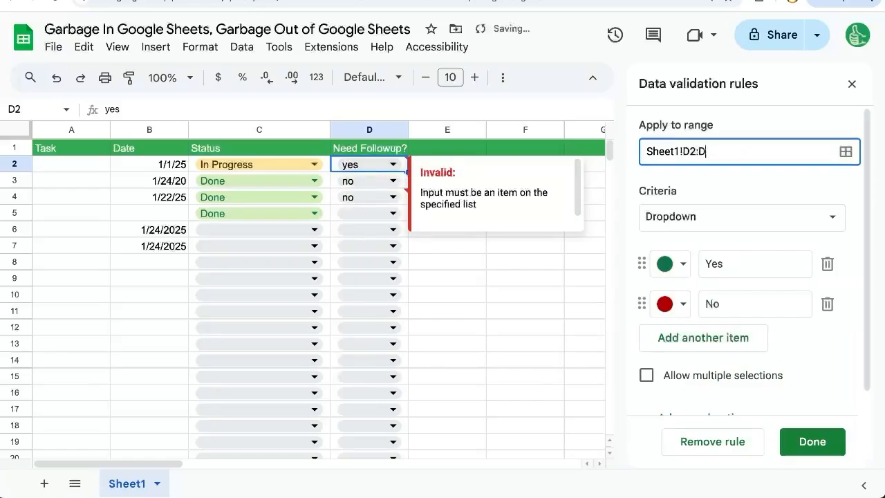
click(812, 442)
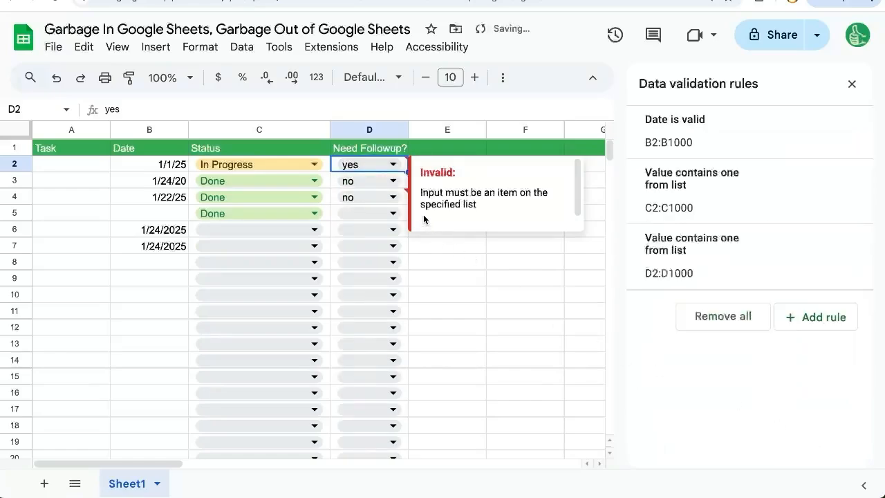
Choose Yes in D2 and No in D3 and D4 from the Need Followup? dropdowns.
click(393, 166)
click(376, 193)
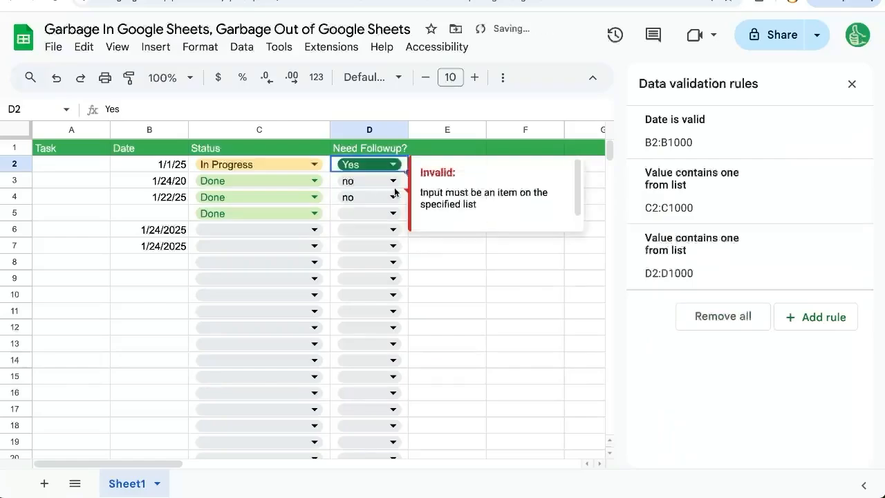
click(393, 181)
click(381, 228)
click(393, 197)
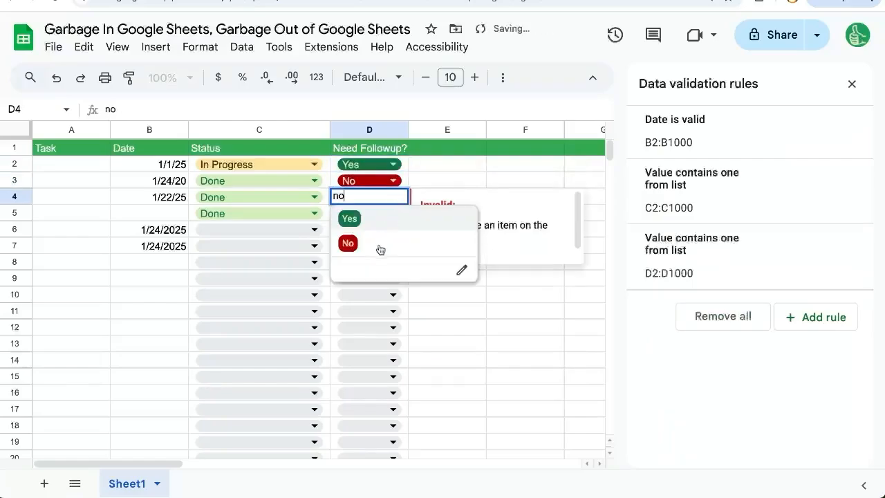
click(378, 243)
Select the first empty Task cell, A2, and close the data validation rules.
click(447, 180)
click(73, 165)
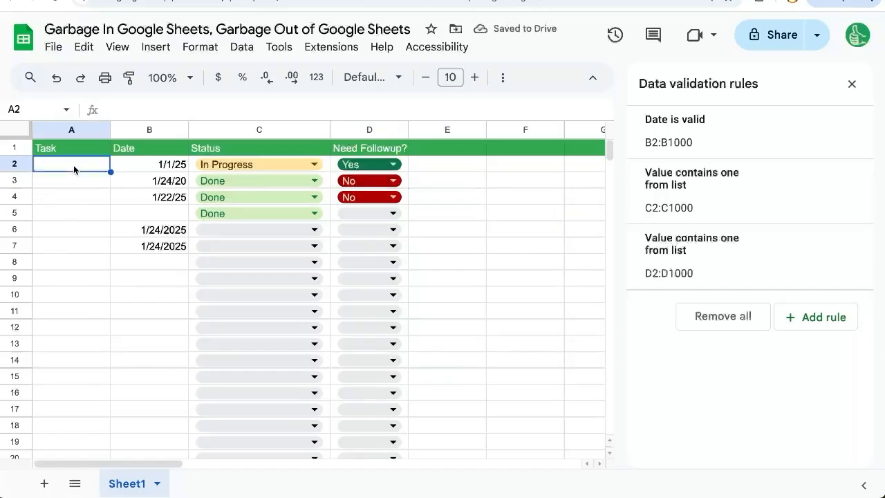
click(851, 83)
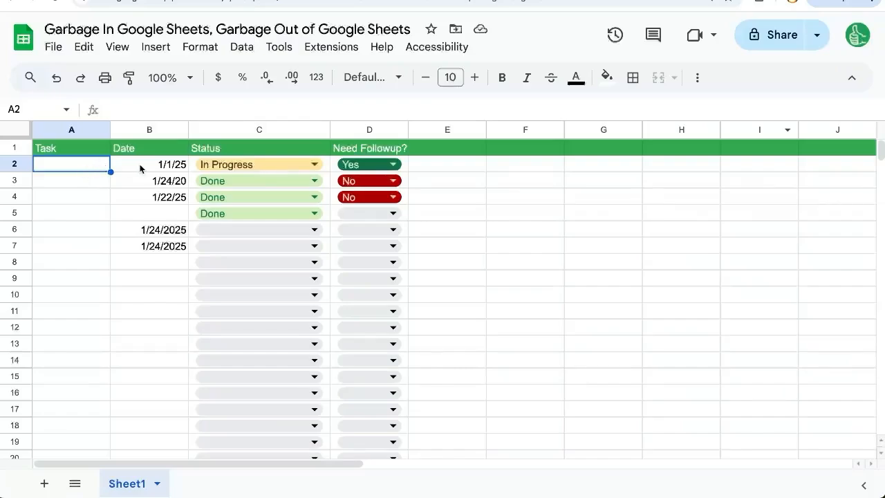
drag(141, 168, 307, 290)
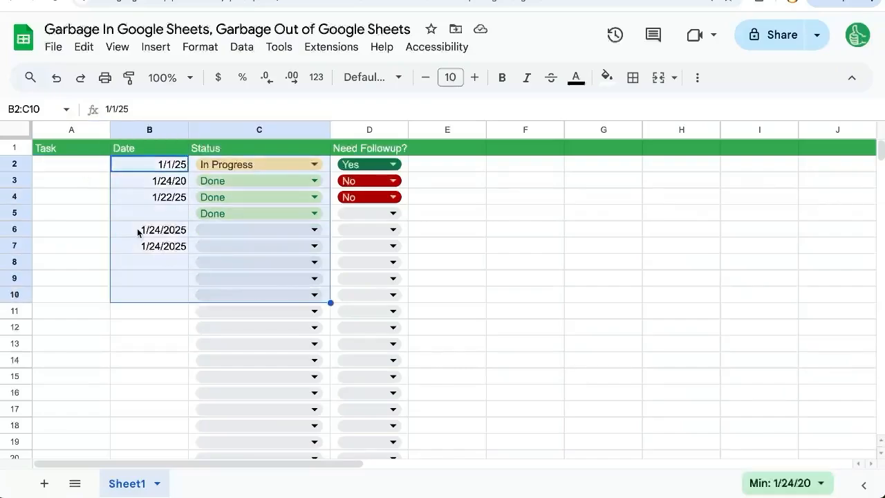
click(131, 208)
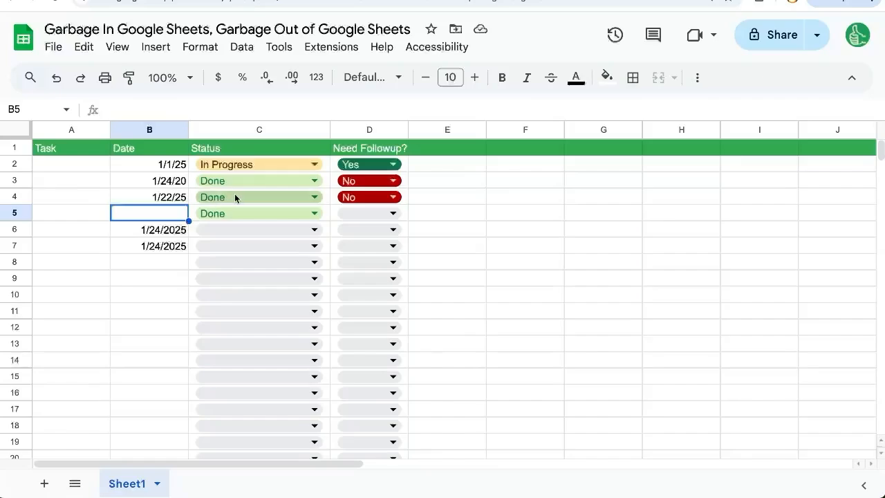
click(391, 181)
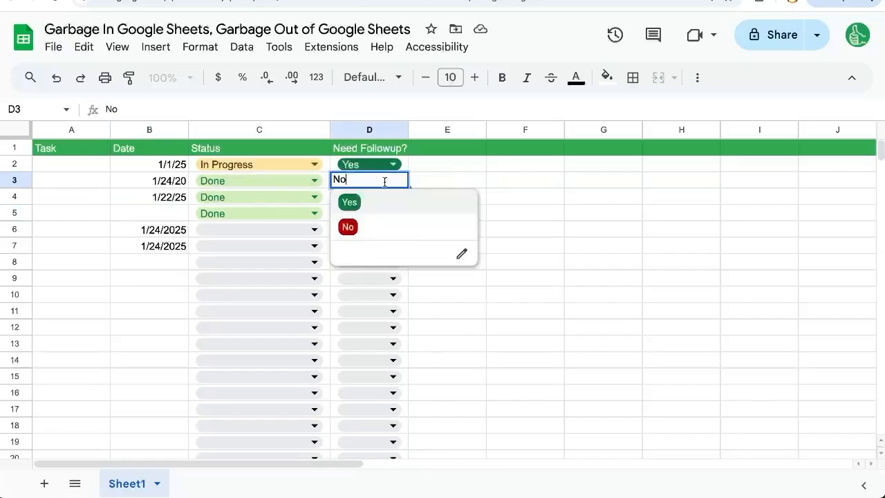
click(386, 227)
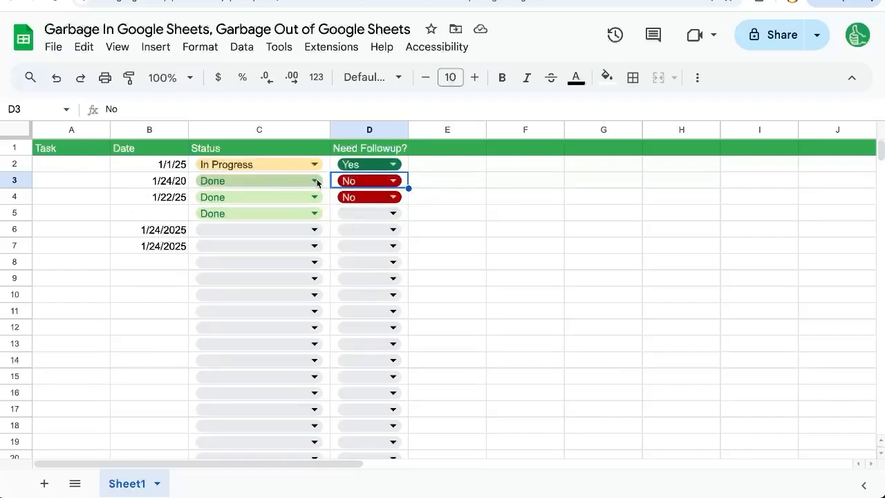
Add an Assignee column header in E1.
click(431, 146)
text(Assig)
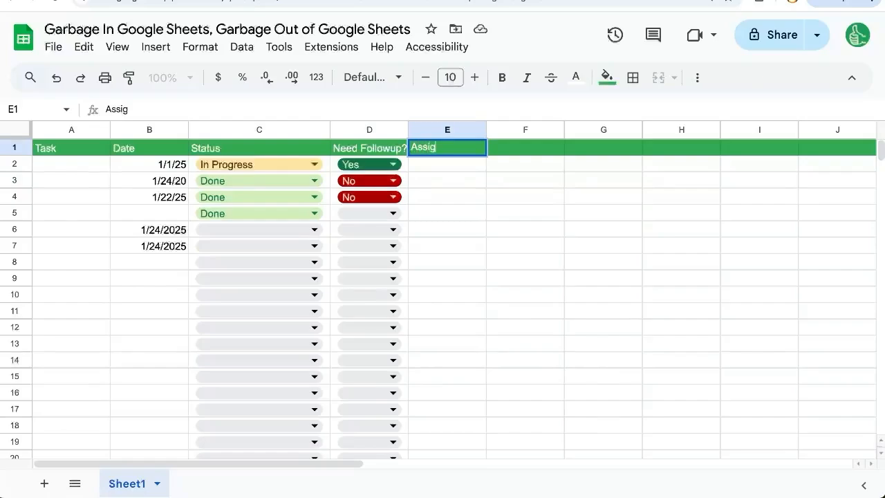
text(nee)
key(Return)
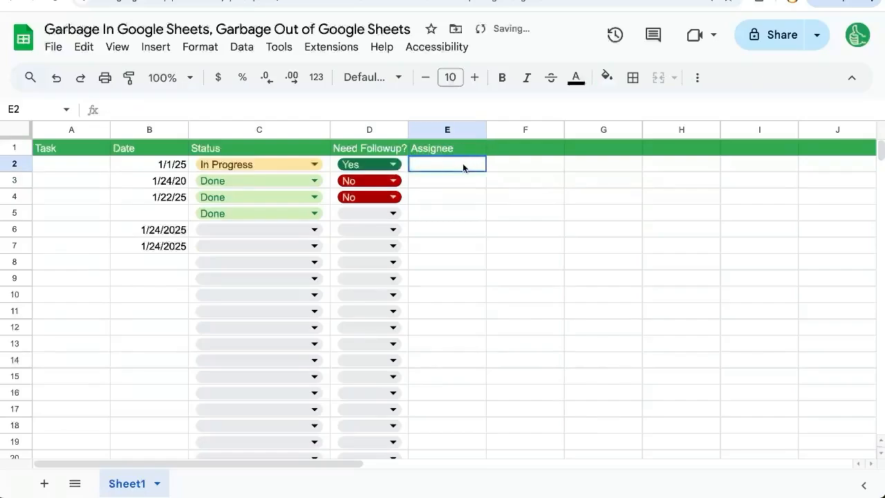
Enter three employees' first names in the Assignee cells E2 to E4.
text(Robert)
key(Return)
text(Ka)
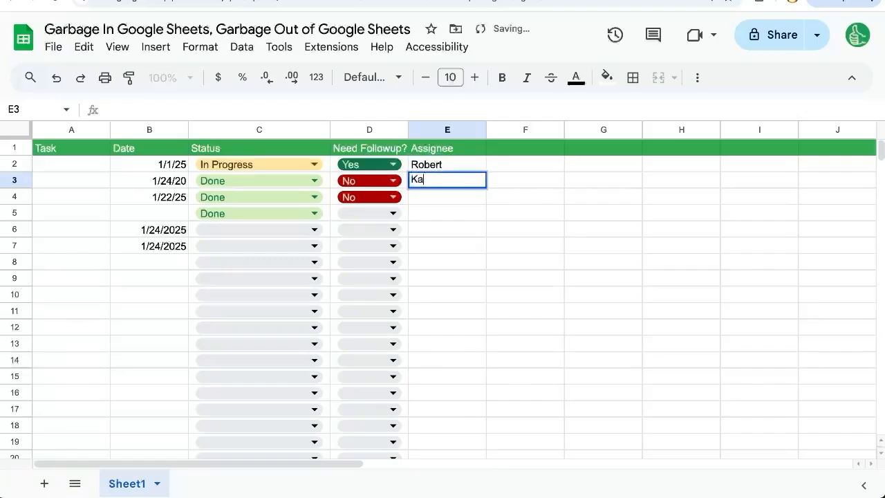
text(te)
key(Return)
text(Frank)
key(Return)
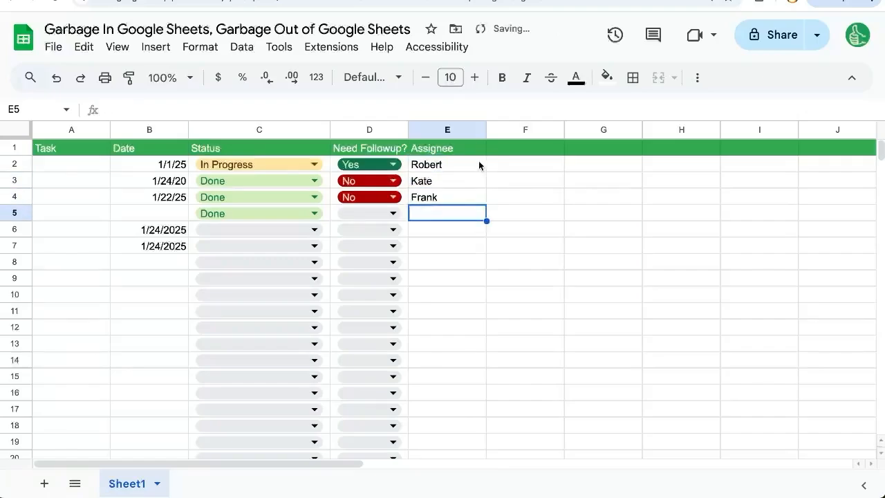
Add a new sheet and name it SETTINGS.
drag(479, 162, 456, 202)
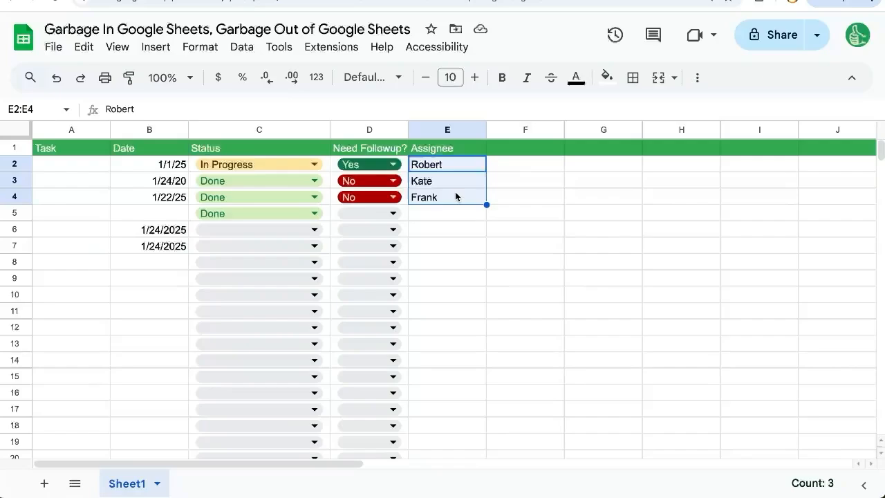
click(44, 484)
double_click(185, 483)
text(SETTINGS)
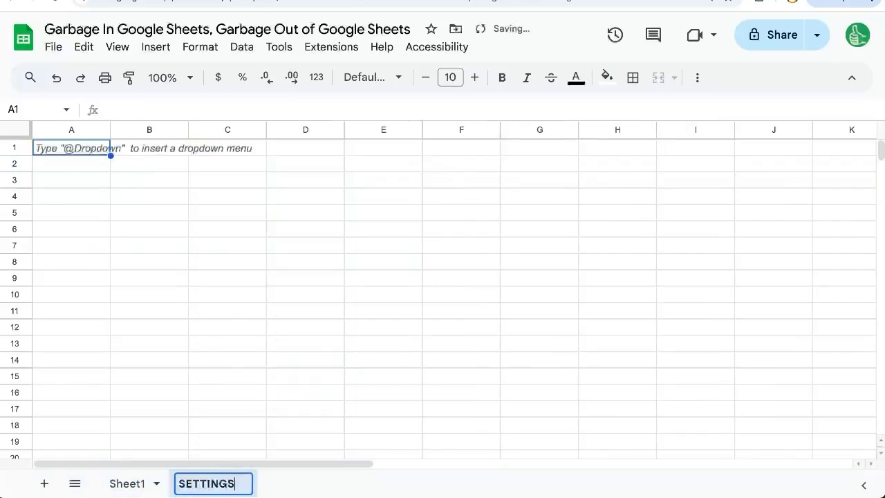
Copy the assignee names from Sheet1 E2:E4 into SETTINGS from A2 down, under the header EMPLOYEES in A1.
click(126, 484)
drag(462, 166, 461, 198)
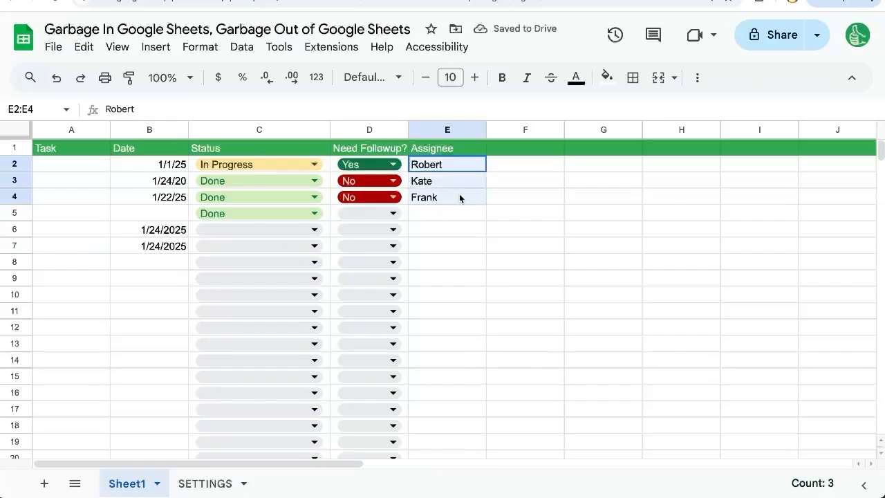
key(ctrl+c)
click(228, 487)
click(84, 148)
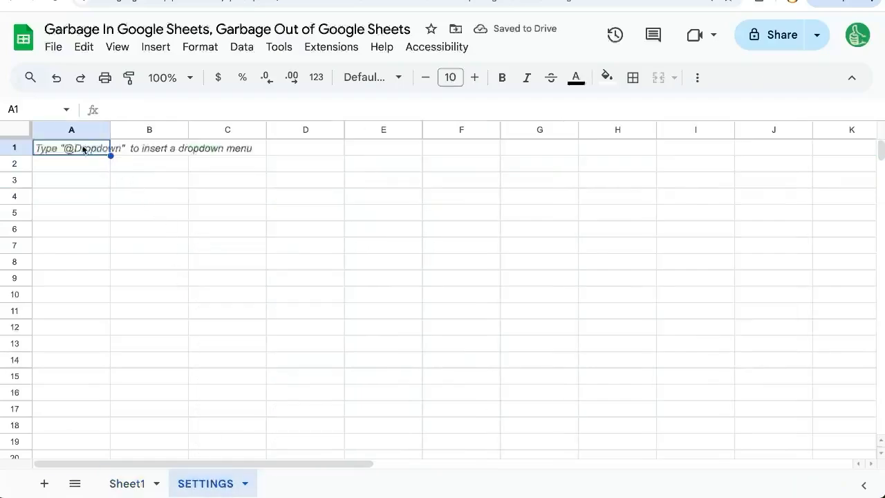
text(EMPLOYEES)
key(Return)
key(ctrl+v)
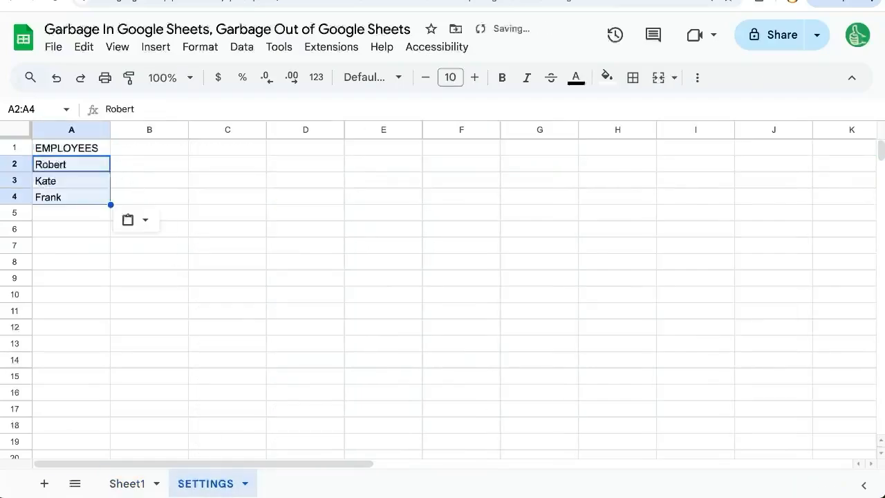
Add a dropdown validation rule to the first Assignee cell, E2, on Sheet1.
drag(76, 166, 75, 196)
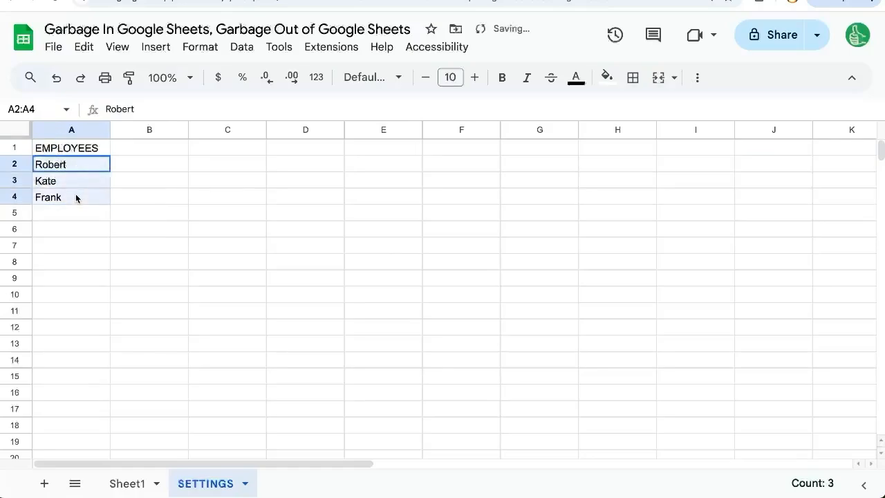
click(125, 483)
click(443, 169)
right_click(455, 170)
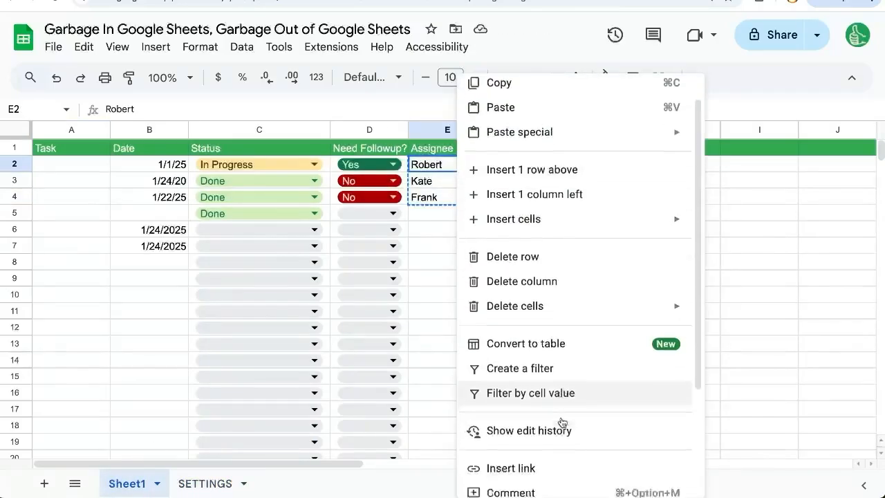
scroll(509, 429, down, 3)
click(509, 419)
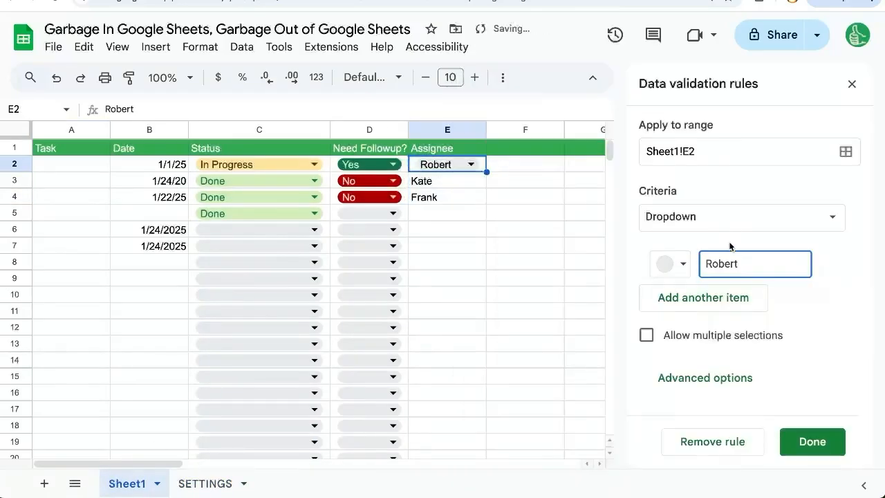
List the other two assignees' names as manual items of the E2 dropdown rule.
key(Return)
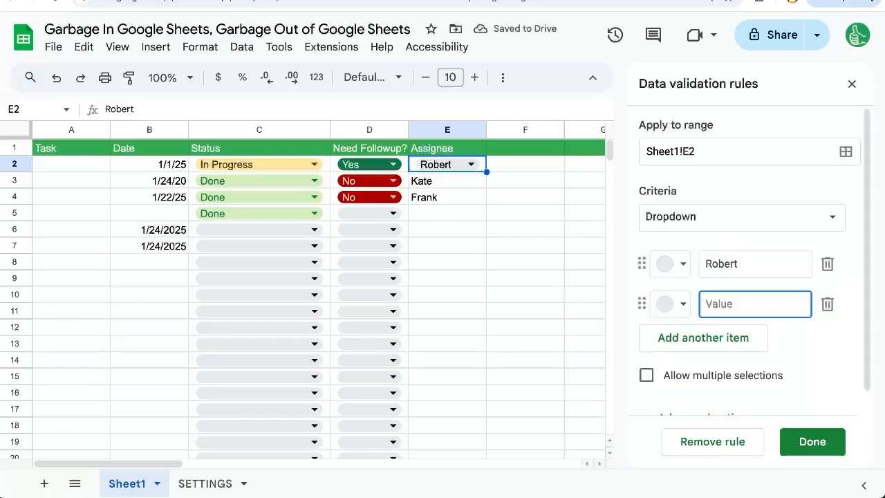
text(Kate)
key(Return)
text(Frank)
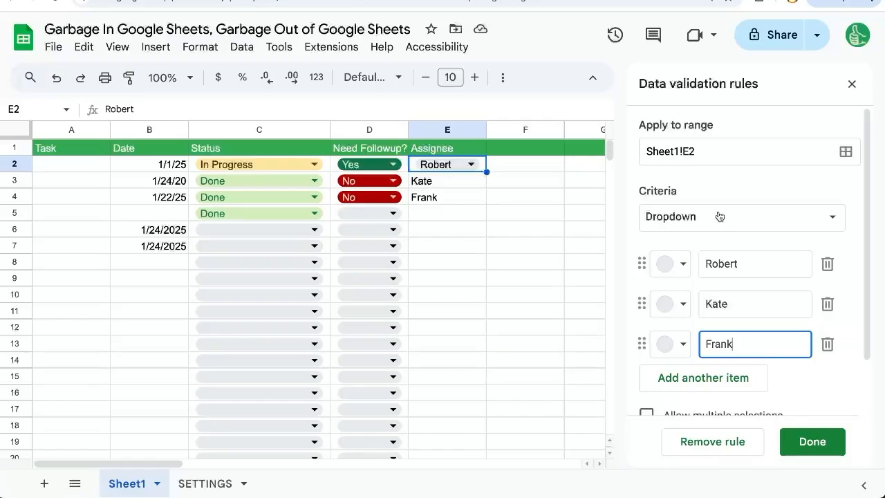
Switch the E2 rule's criteria to Dropdown (from a range) with SETTINGS!A2:A as the source.
click(691, 216)
click(706, 242)
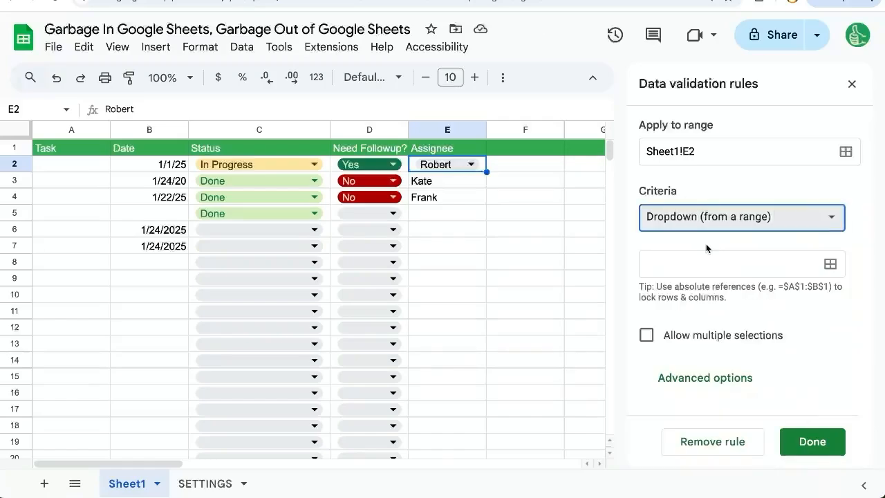
click(699, 264)
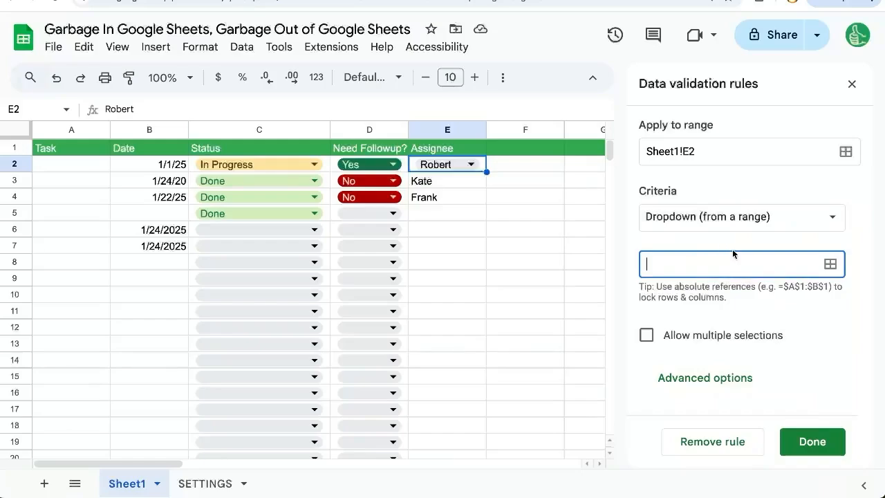
text(SETTINGS!A2:A)
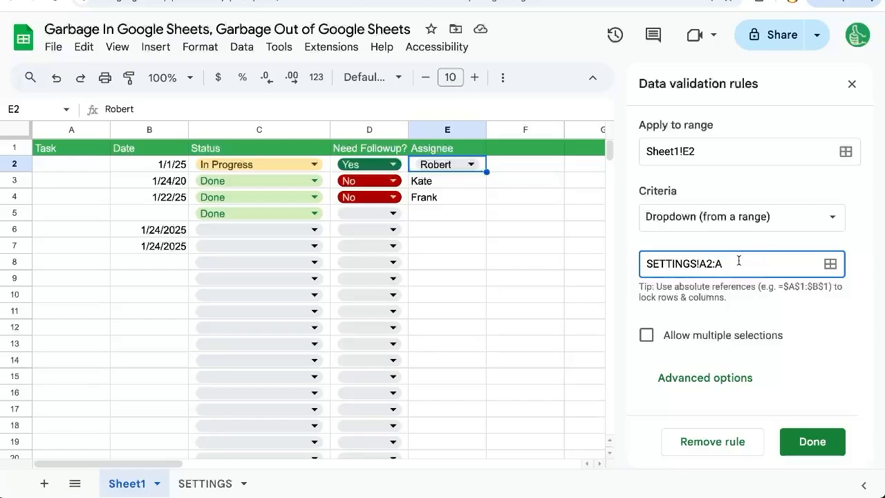
drag(724, 264, 644, 264)
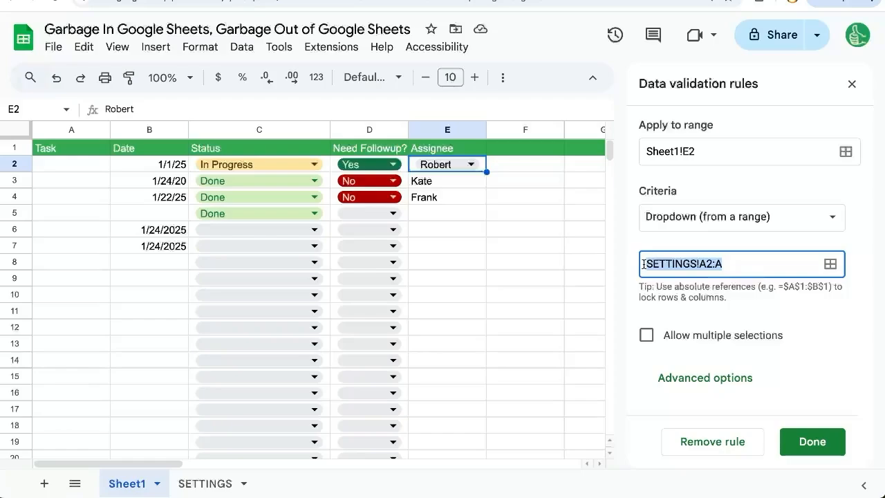
click(723, 264)
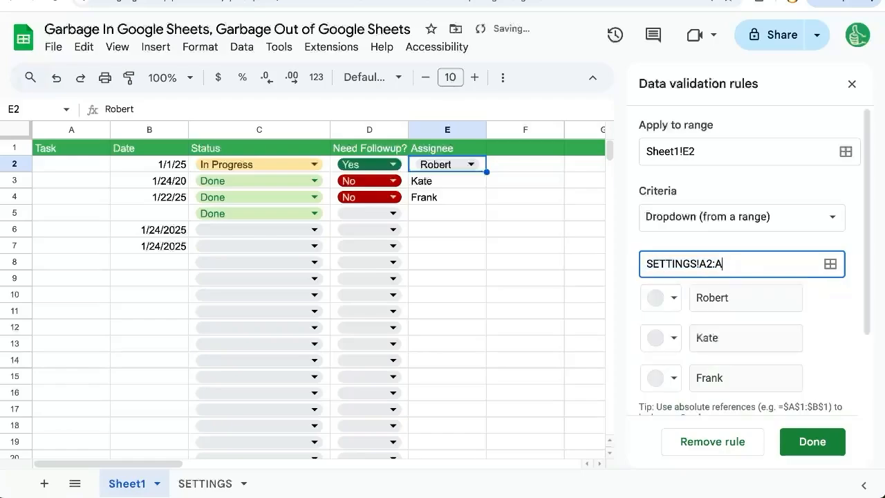
scroll(736, 283, down, 3)
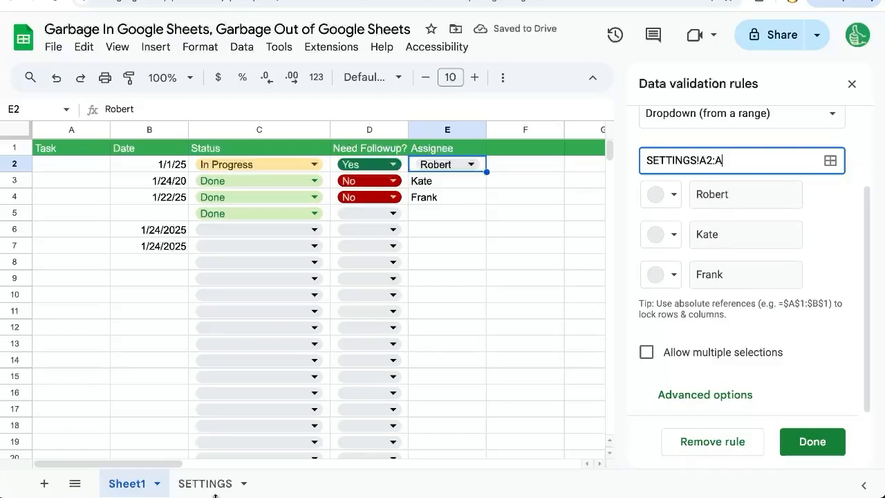
Extend the Assignee dropdown rule to the range Sheet1!E2:E, save it, and open the dropdown in E5.
scroll(743, 144, up, 3)
click(744, 145)
text(:E)
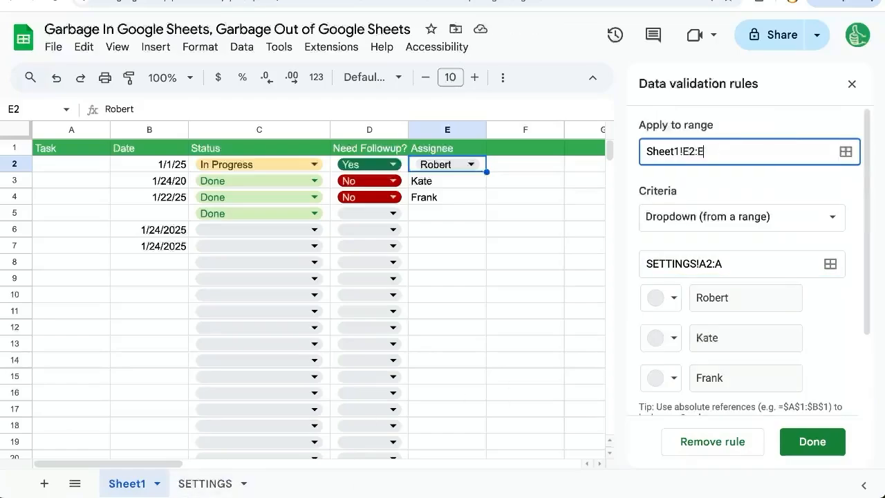
click(812, 441)
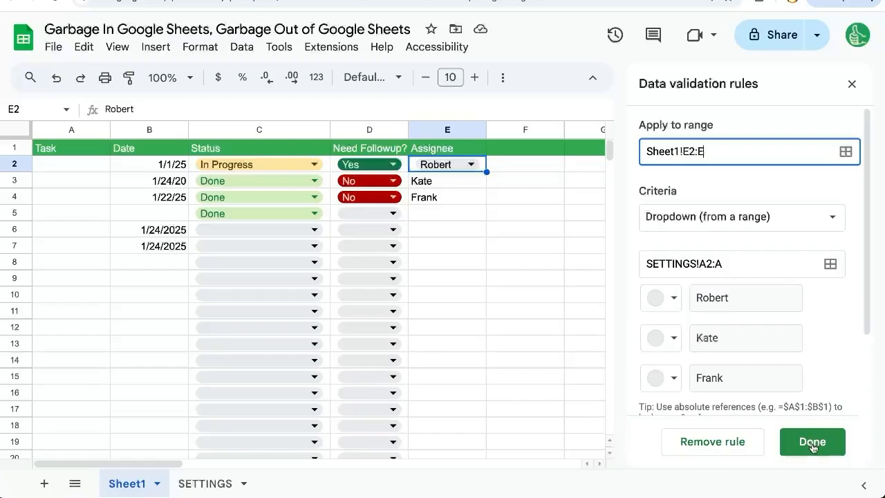
click(456, 213)
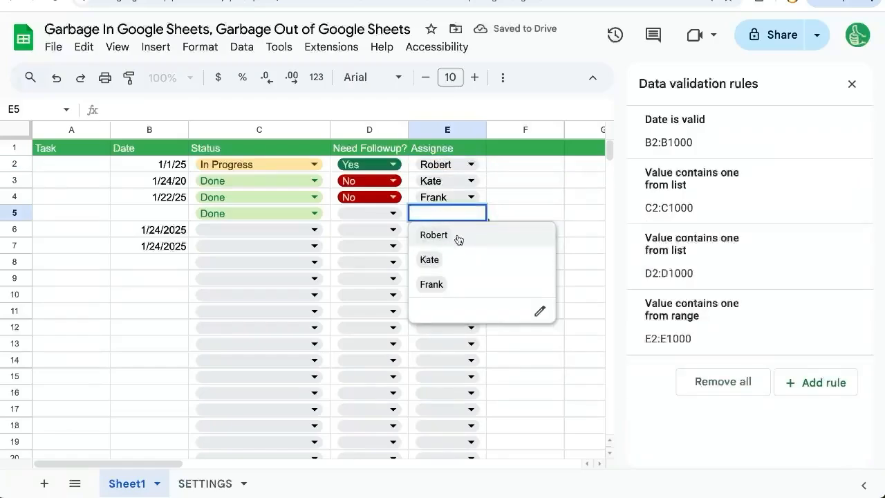
Add a fourth employee's first name in A5 of the SETTINGS sheet.
click(221, 485)
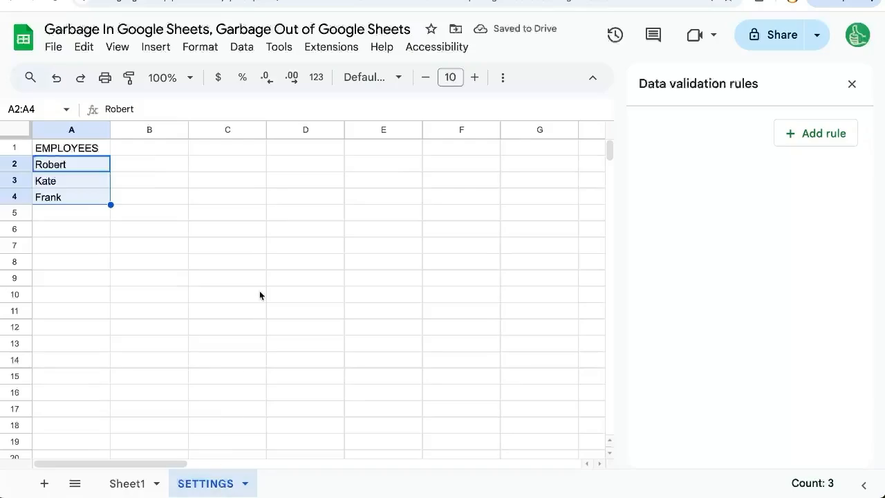
click(74, 218)
text(Alvin)
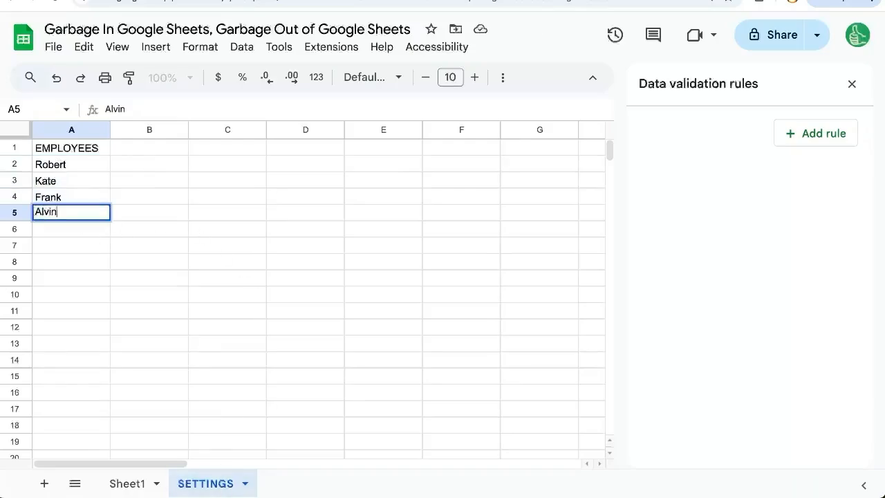
key(Return)
Check the options offered by the Assignee dropdown in E5 on Sheet1.
click(127, 484)
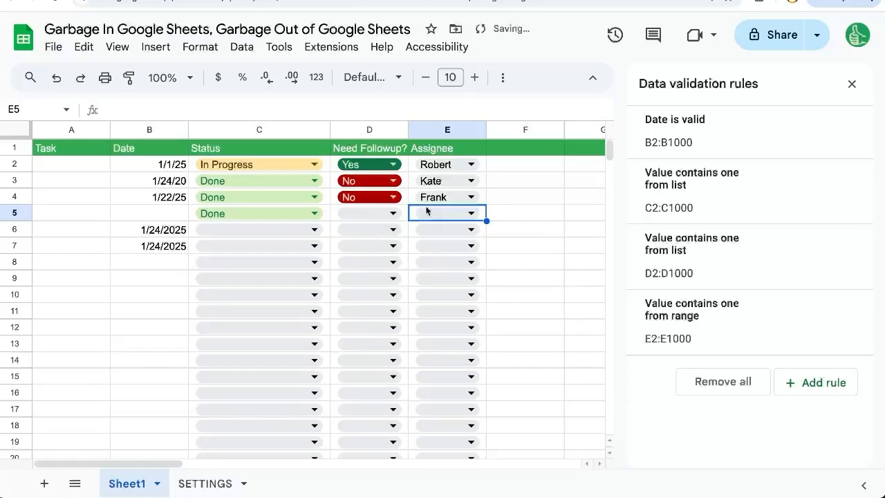
click(474, 214)
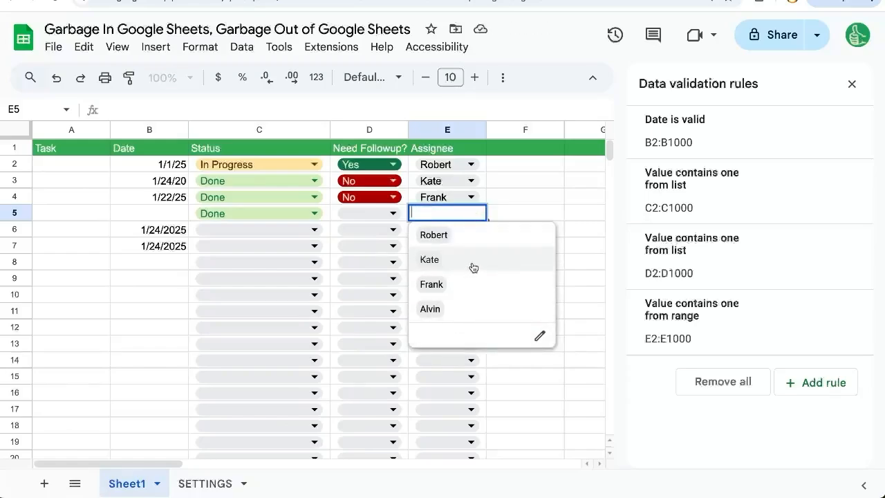
click(493, 198)
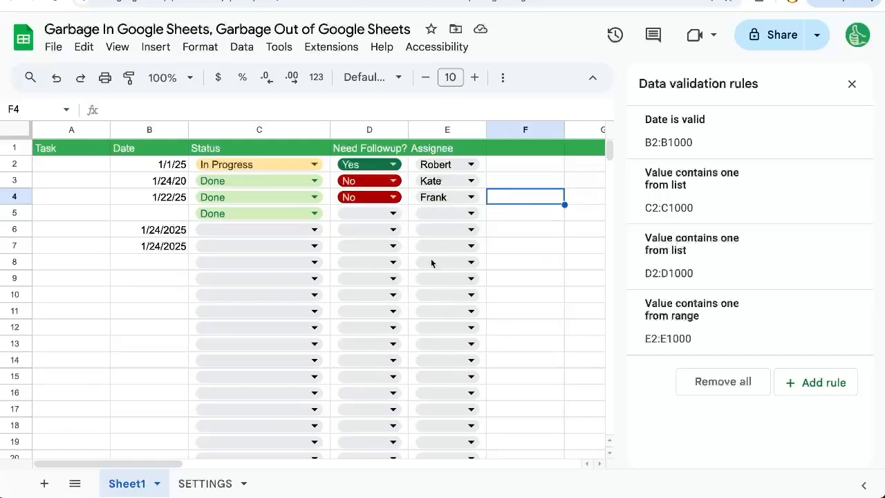
Delete the first employee's name, in A2, from the EMPLOYEES list on the SETTINGS sheet.
click(193, 484)
click(77, 171)
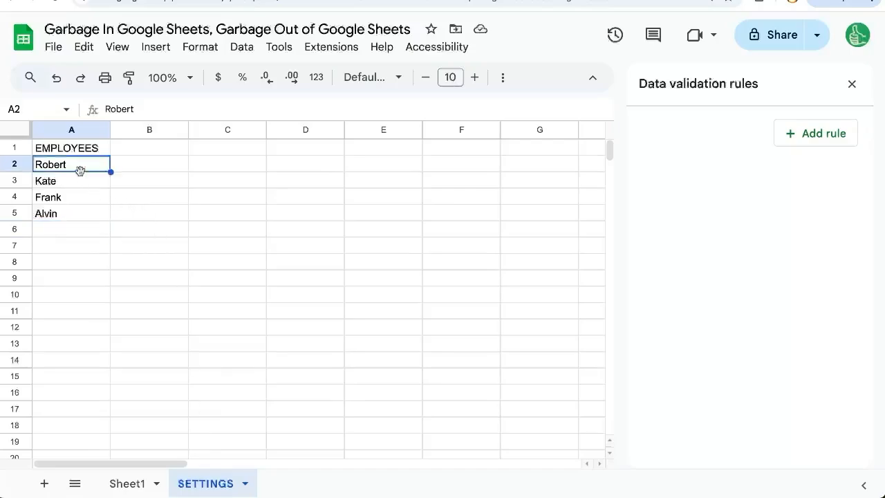
key(Delete)
click(117, 214)
Replace the invalid assignee in Sheet1 E2 with the employee already used in E4, and close the data validation rules.
click(123, 483)
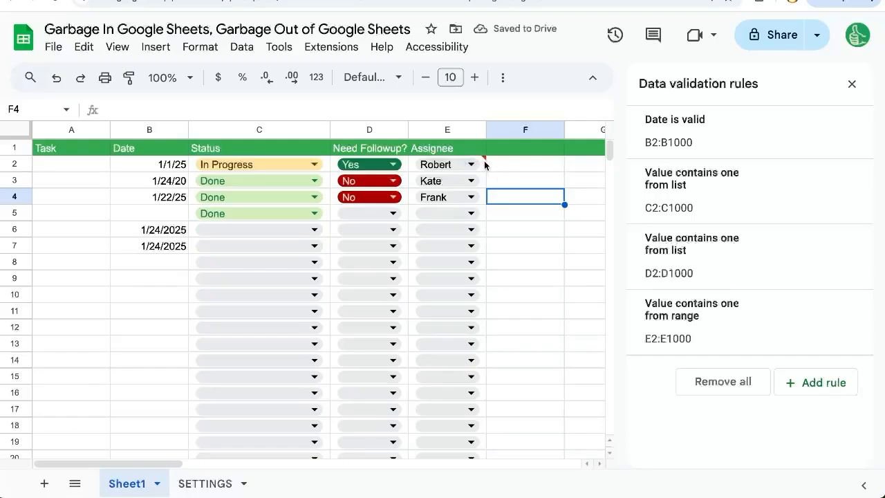
mouse_move(478, 166)
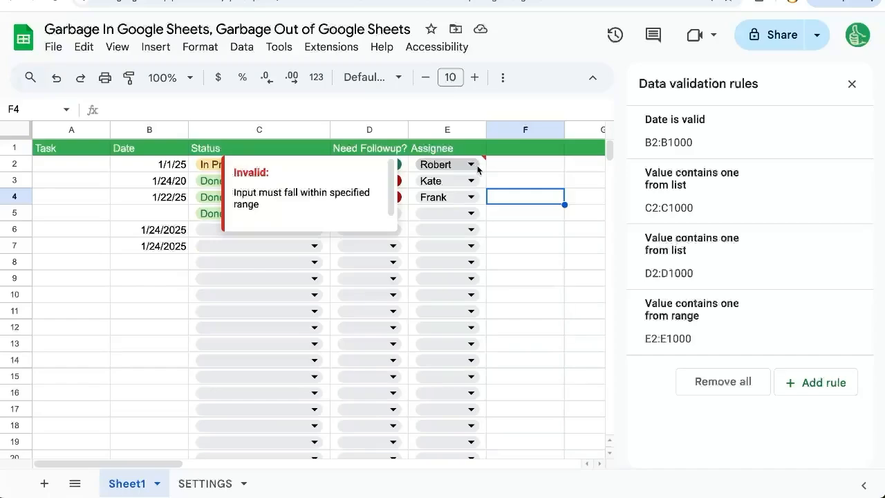
click(476, 166)
click(462, 211)
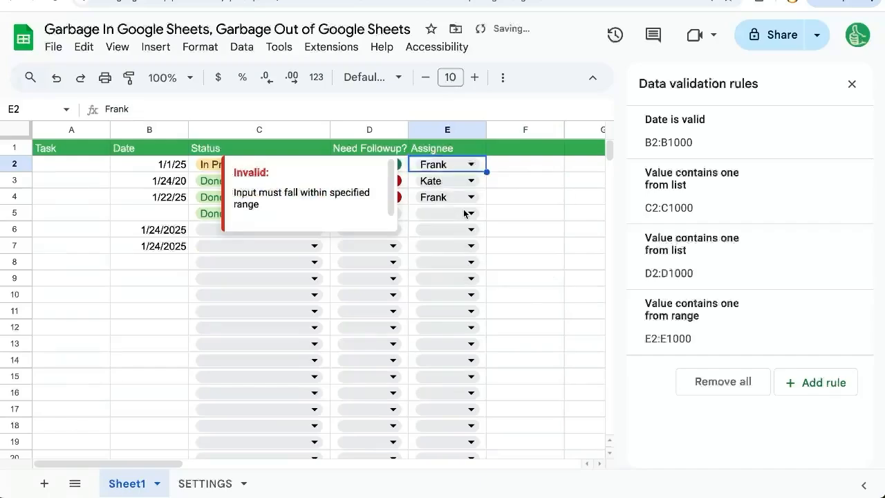
click(853, 84)
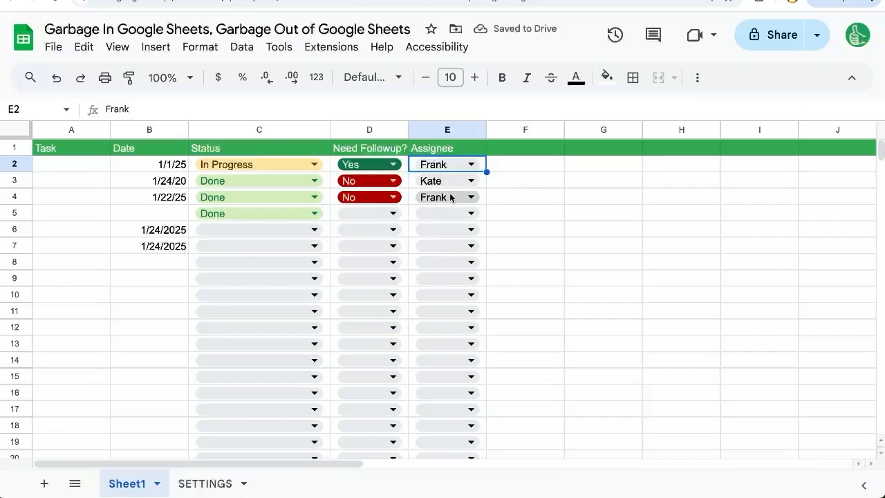